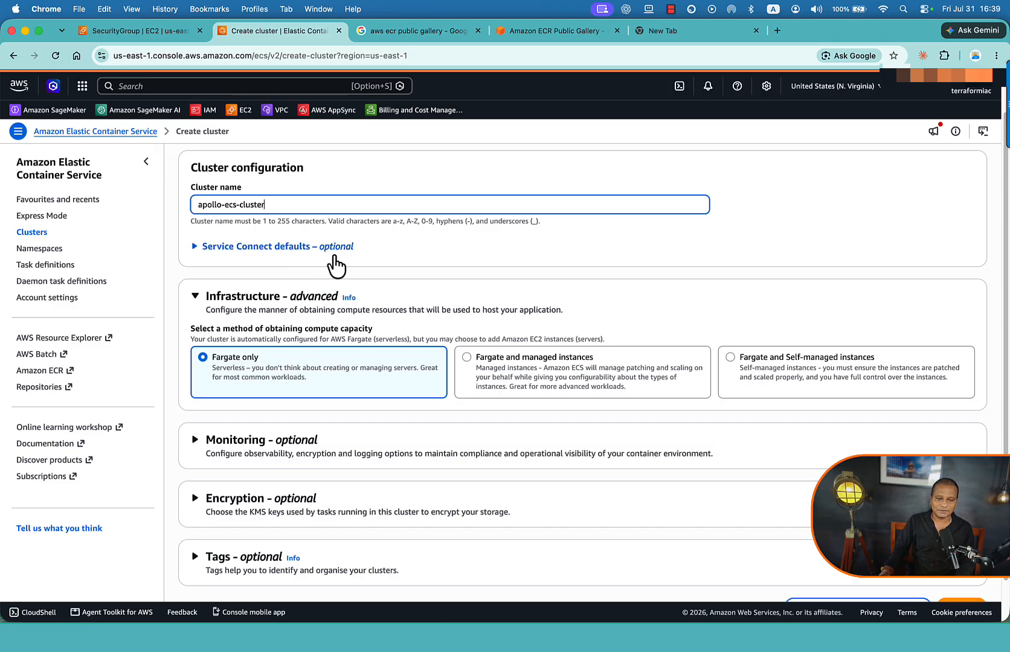
Look over the Service Connect defaults and try the self-managed and managed instance capacity methods, returning to Fargate only.
left_click(194, 247)
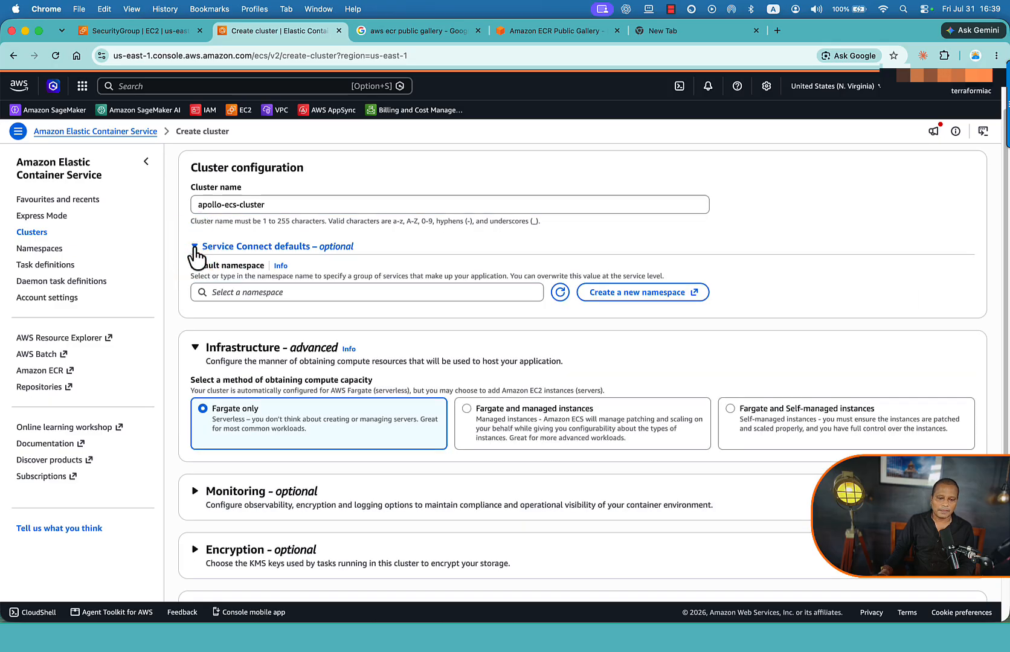
left_click(295, 247)
scroll(217, 336, "down", 2)
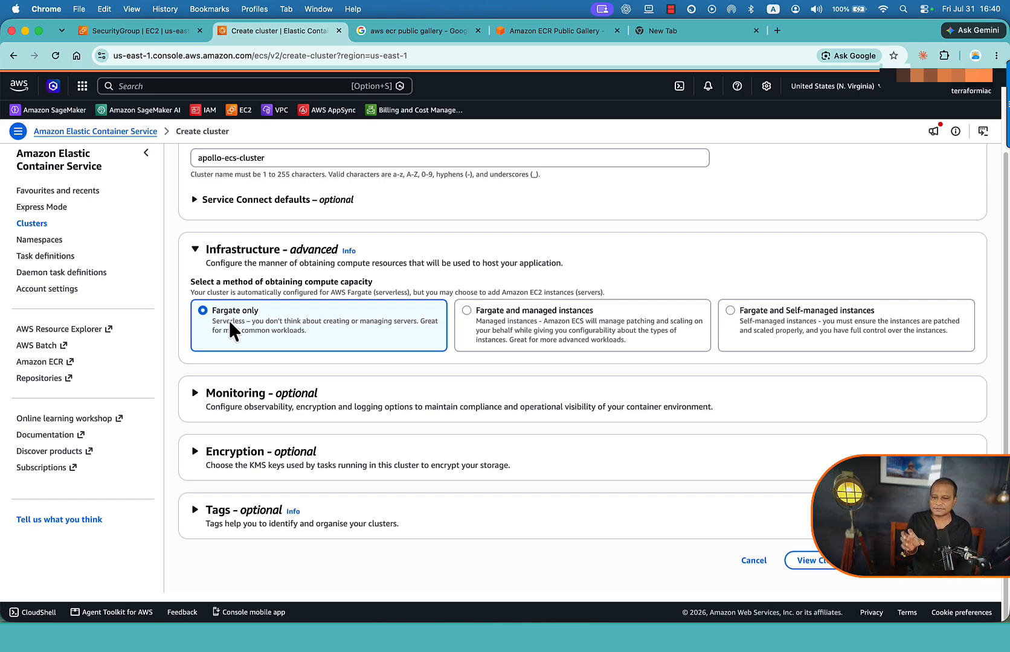
left_click(776, 314)
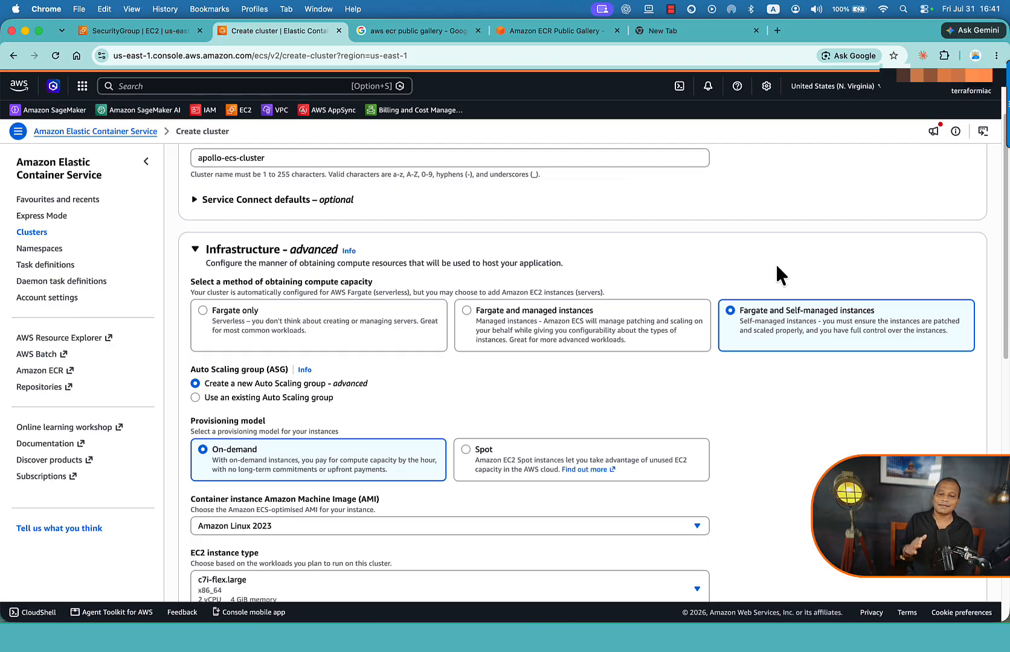
left_click(511, 309)
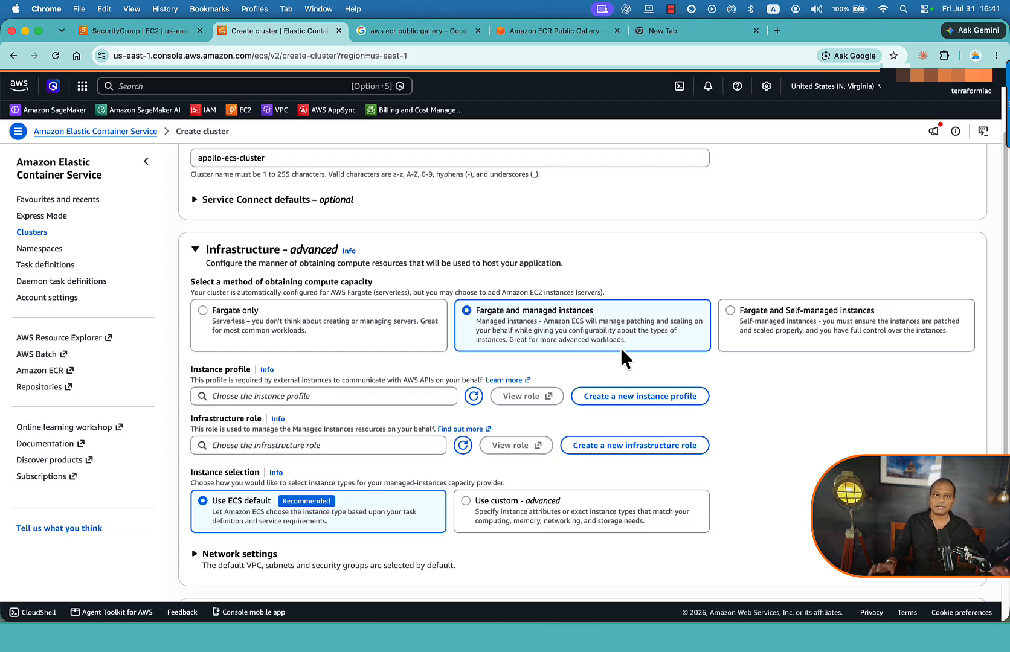
left_click(234, 309)
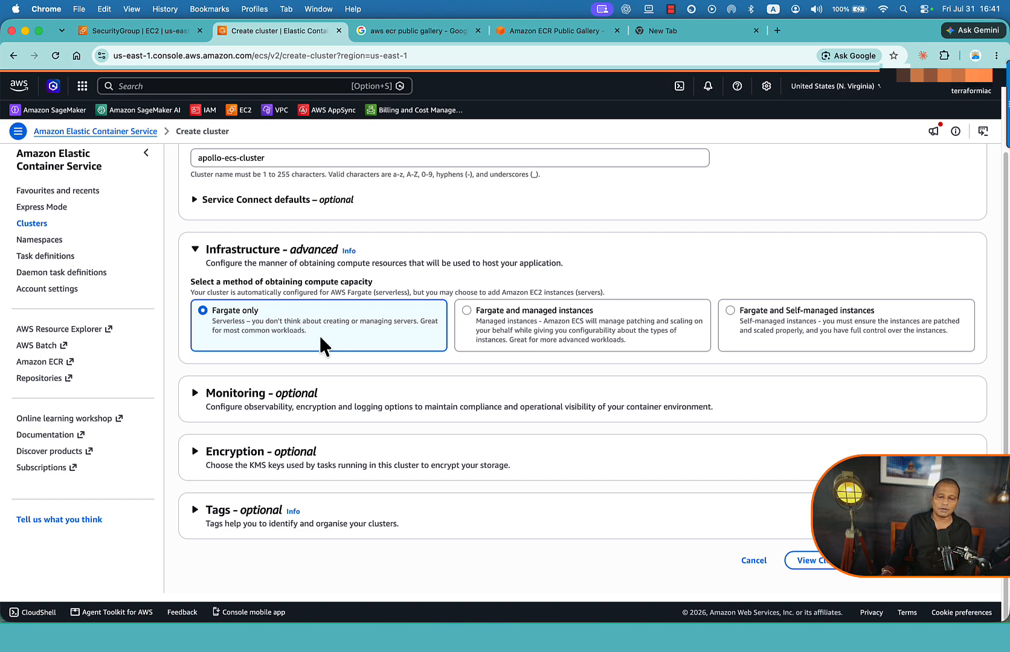
Create the apollo-ecs-cluster cluster with the current settings and dismiss the notification.
scroll(251, 435, "up", 1)
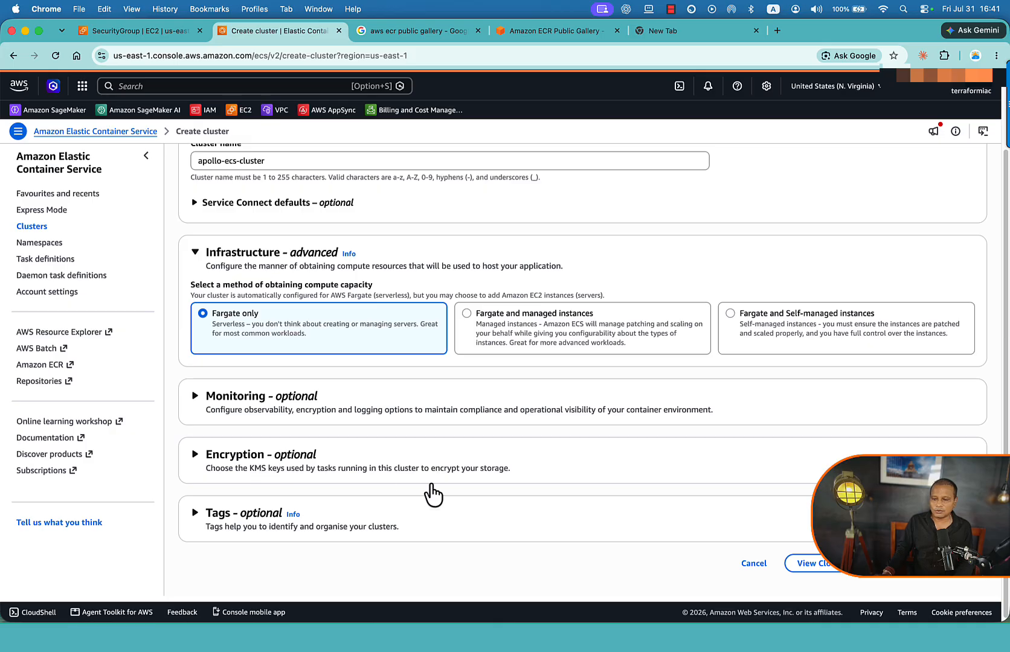
left_click(964, 573)
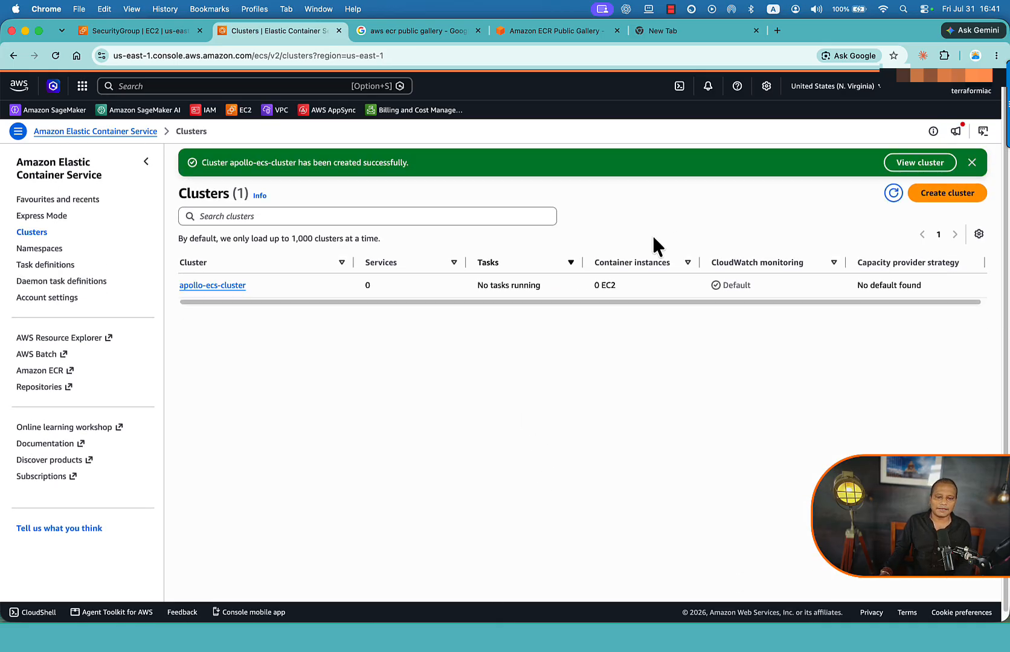
left_click(971, 163)
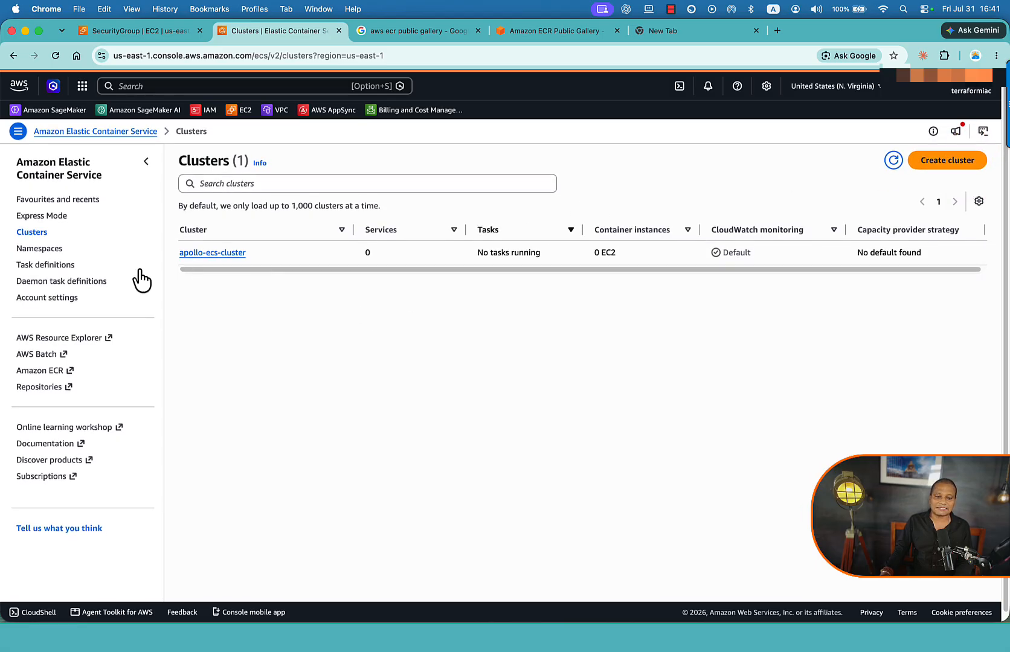
Start a new task definition using the form and name its family apollo-task-nginx.
left_click(45, 268)
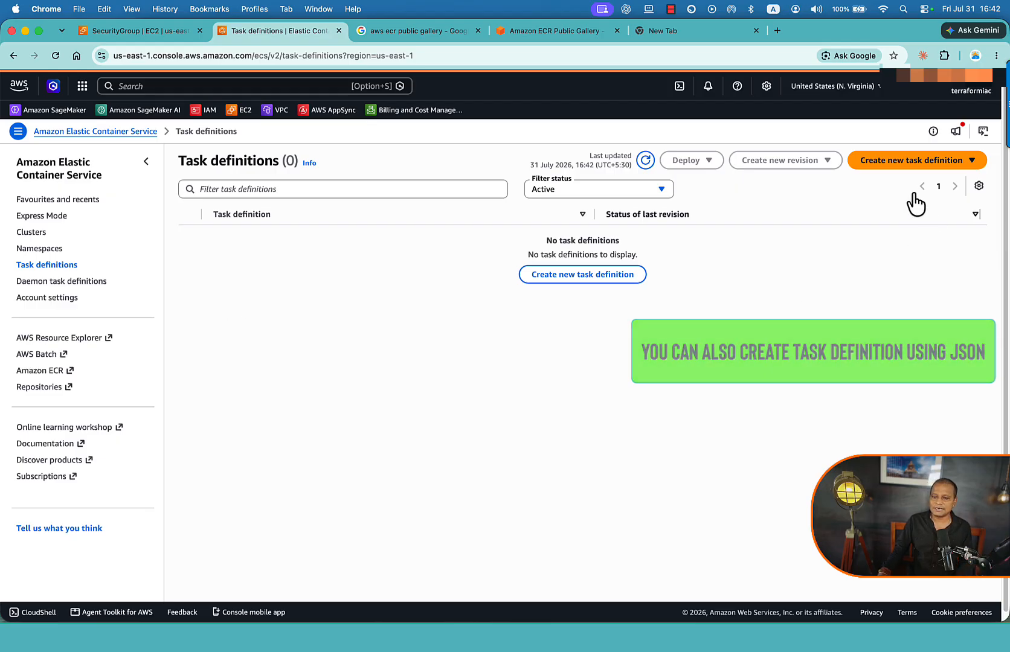
left_click(890, 164)
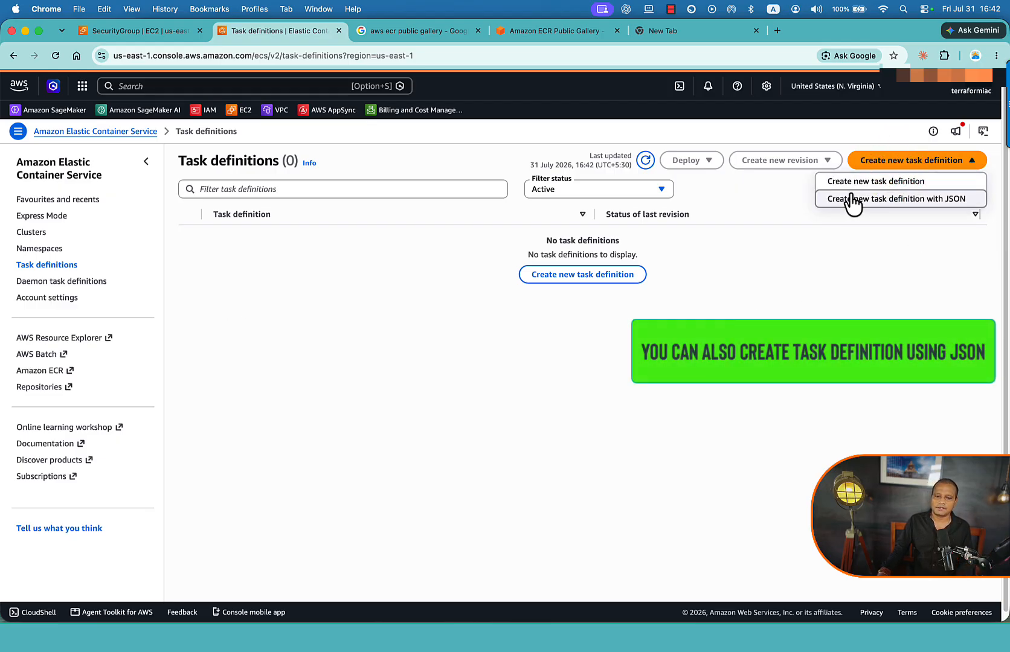
left_click(851, 181)
left_click_drag(261, 242, 175, 228)
type("a")
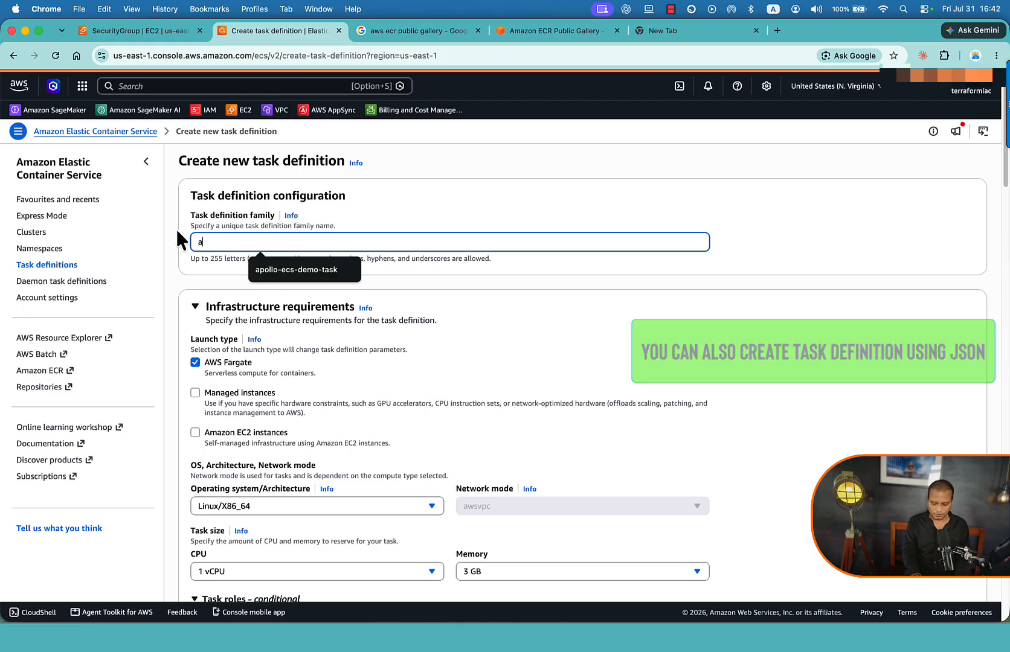
type("pollo-task-nginx")
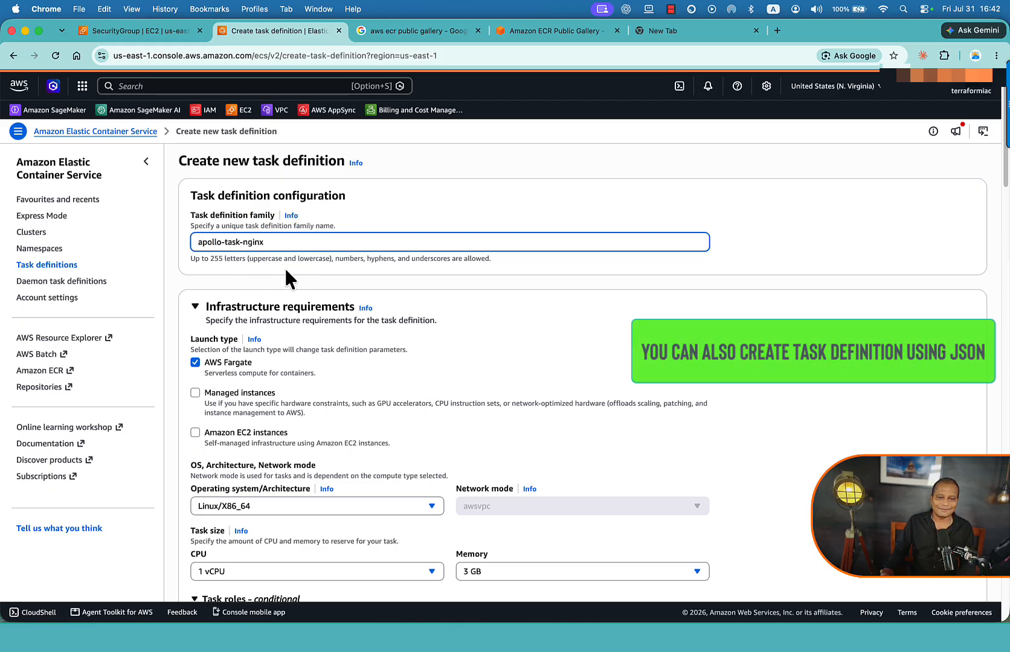
Try the Amazon EC2 instances and Managed instances launch types, returning to AWS Fargate alone.
scroll(266, 260, "down", 2)
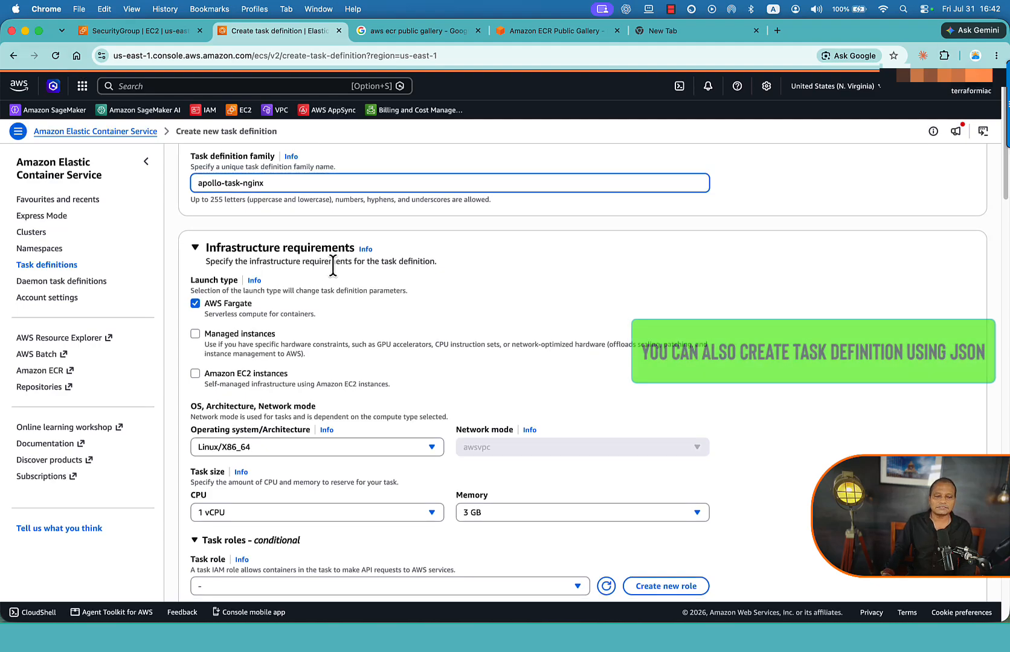
scroll(332, 266, "down", 2)
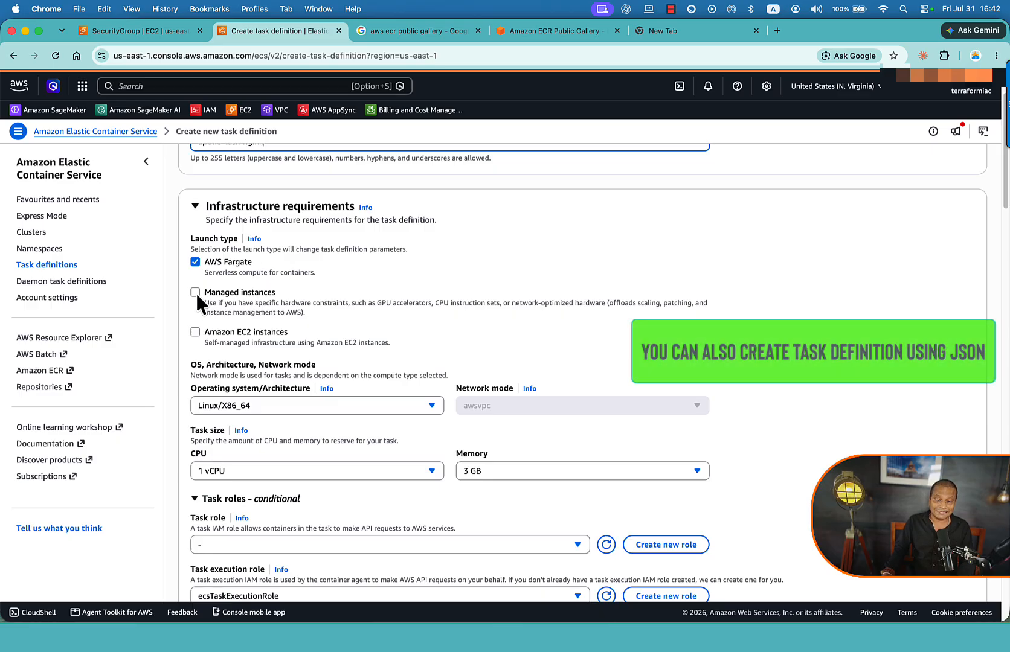
left_click(195, 332)
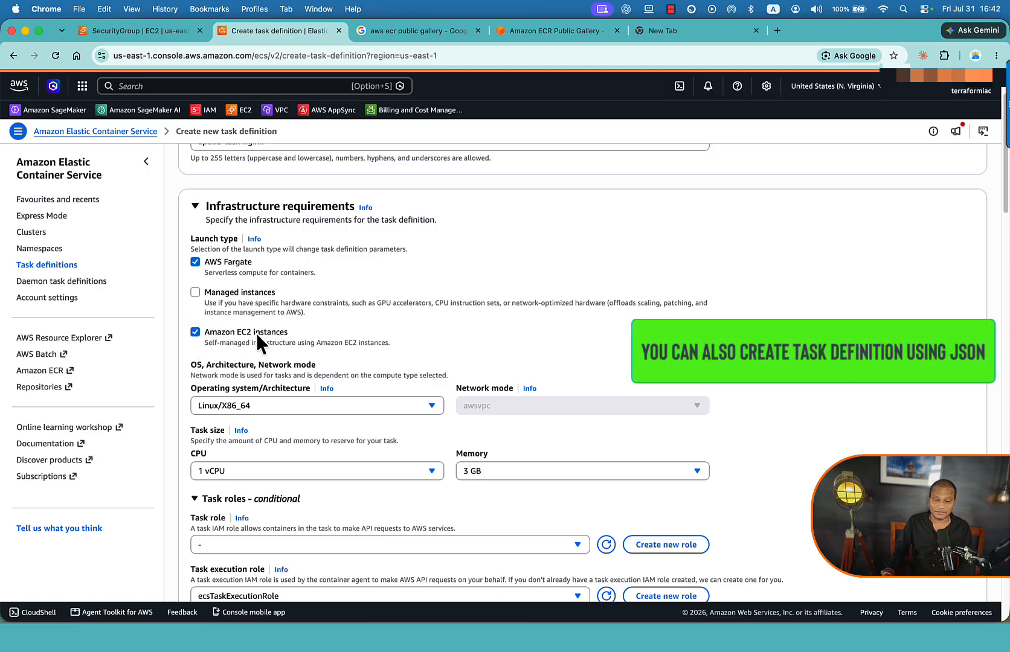
left_click(195, 331)
left_click(195, 291)
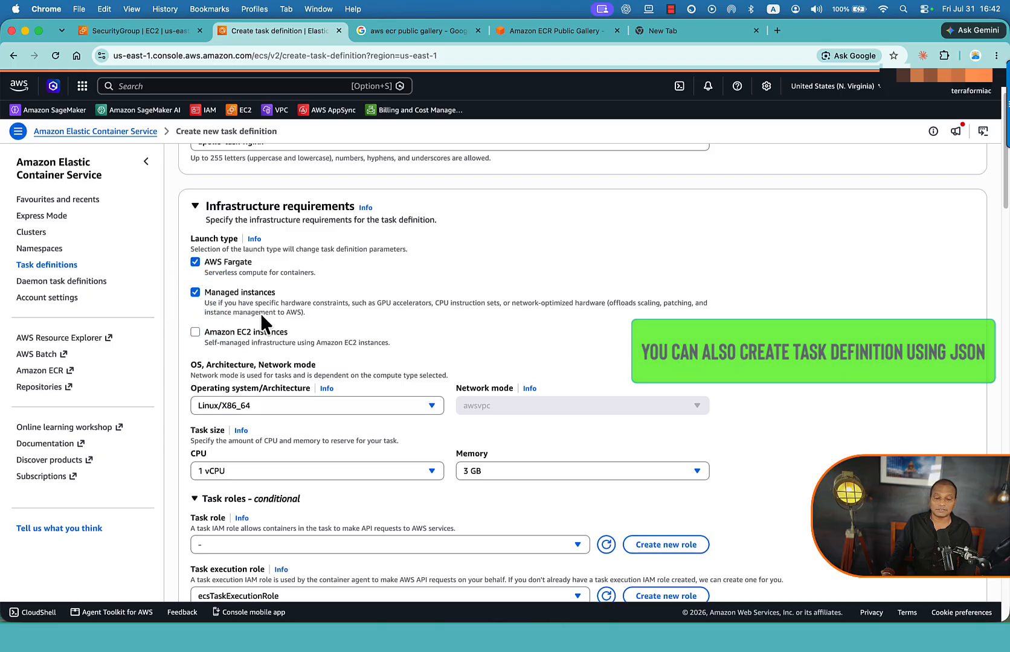
left_click(196, 292)
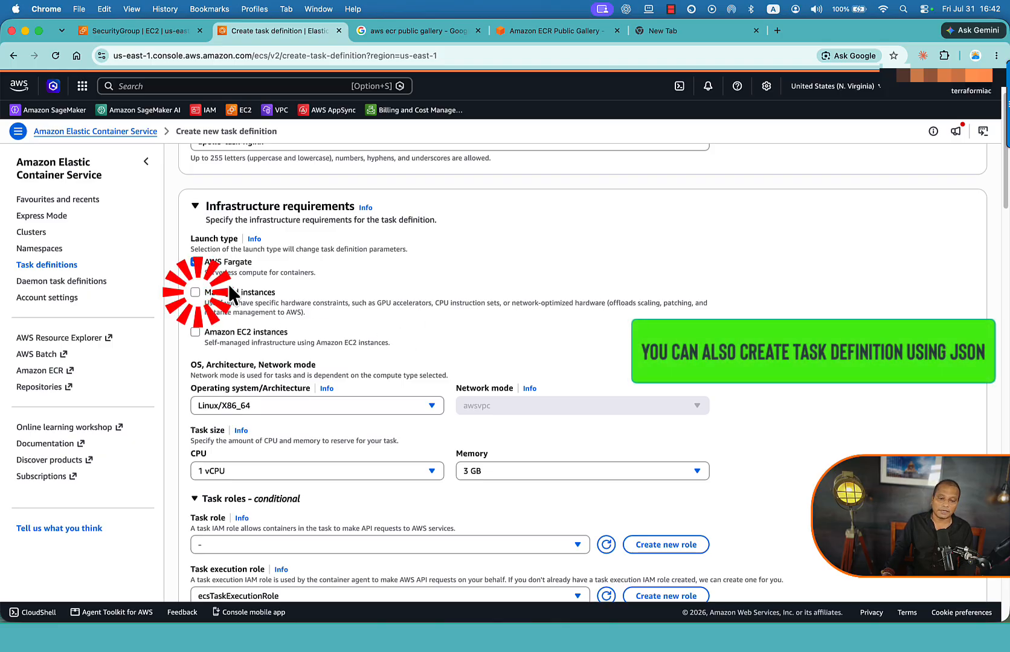
Set the task size to .5 vCPU of CPU and 1 GB of memory.
scroll(284, 310, "down", 4)
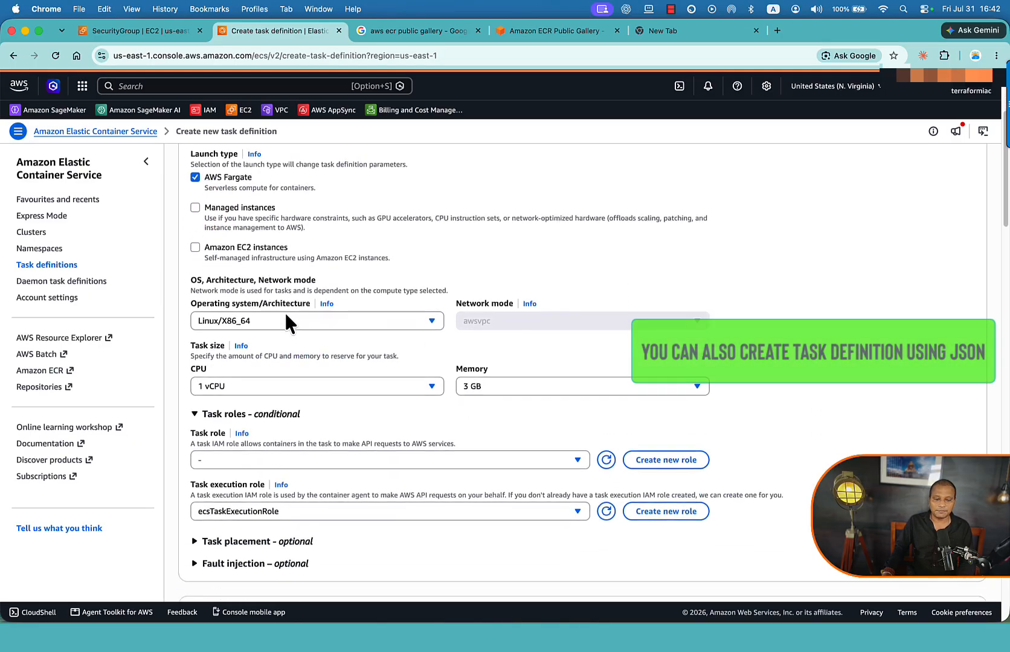
left_click(212, 354)
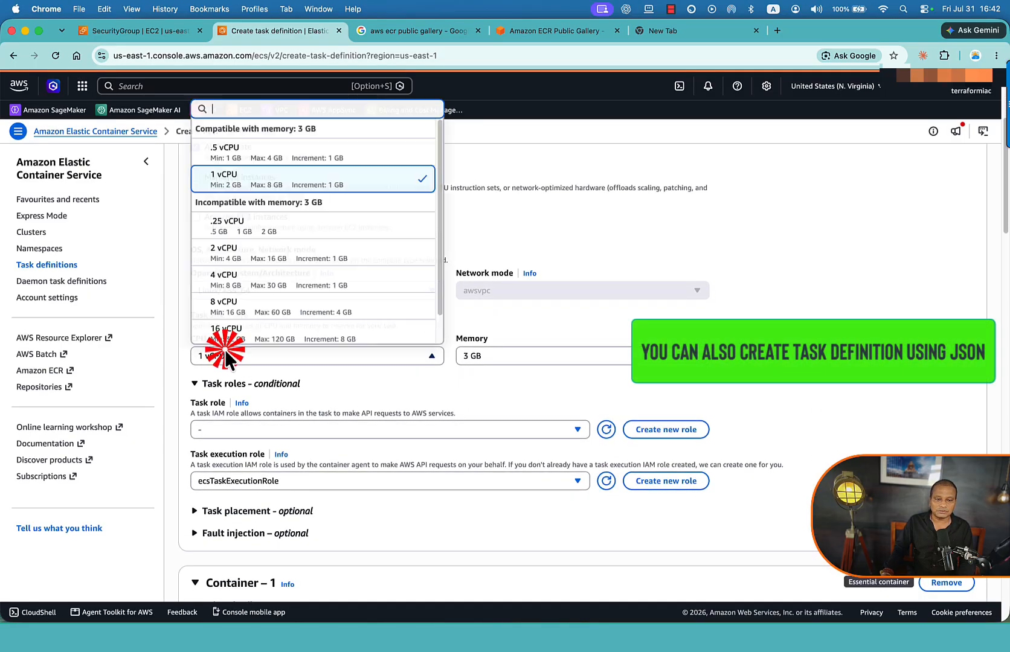
left_click(237, 155)
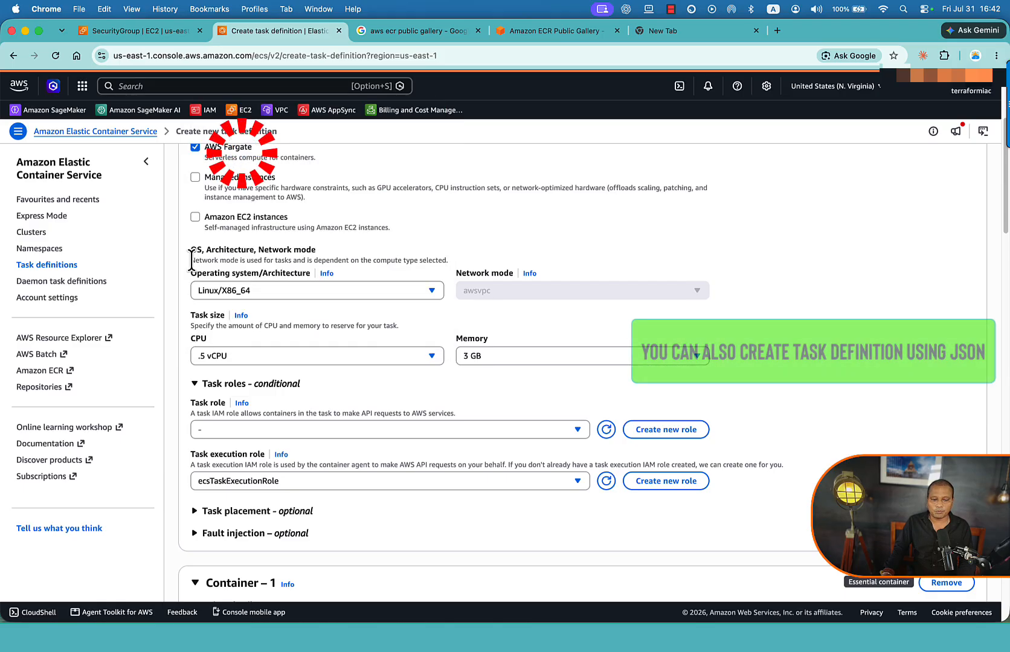
left_click(483, 357)
left_click(499, 155)
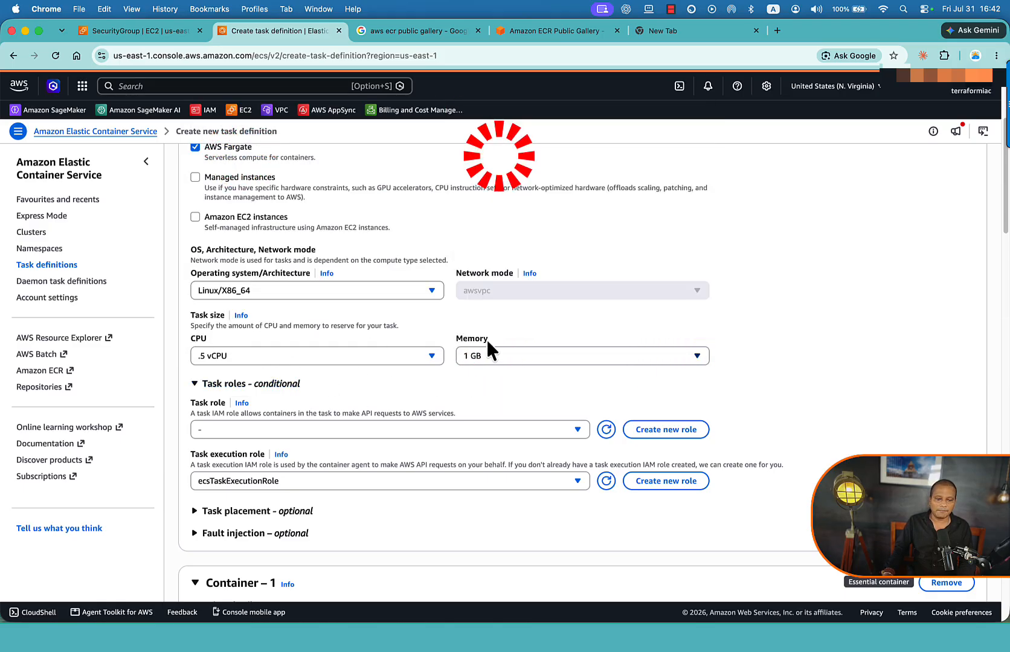
left_click_drag(189, 315, 224, 315)
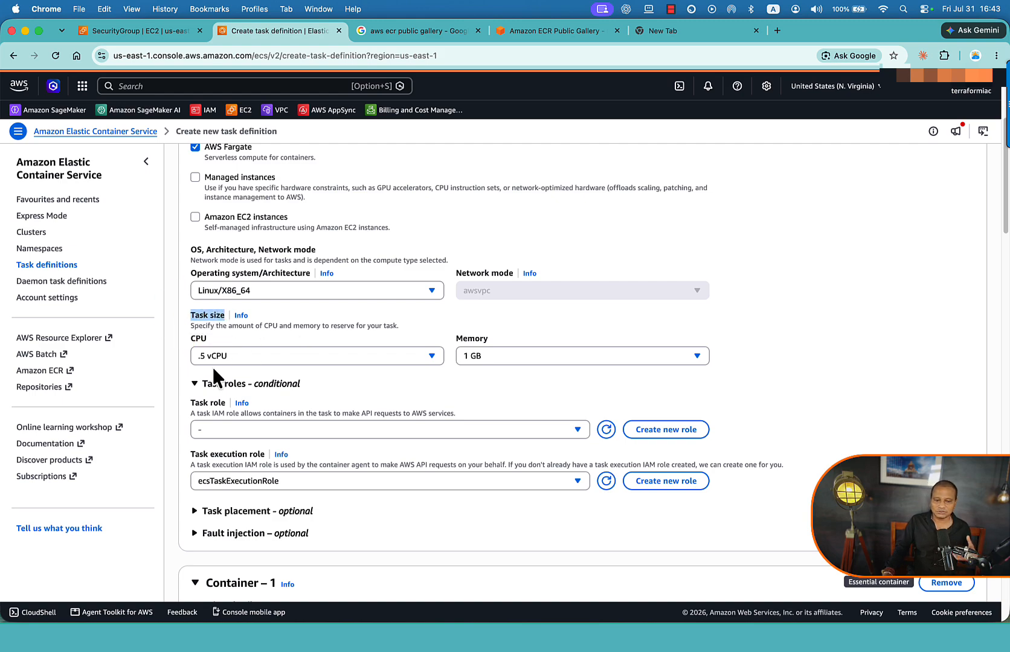
Assign ecsTaskExecutionRole as both the task role and the task execution role.
scroll(422, 387, "down", 3)
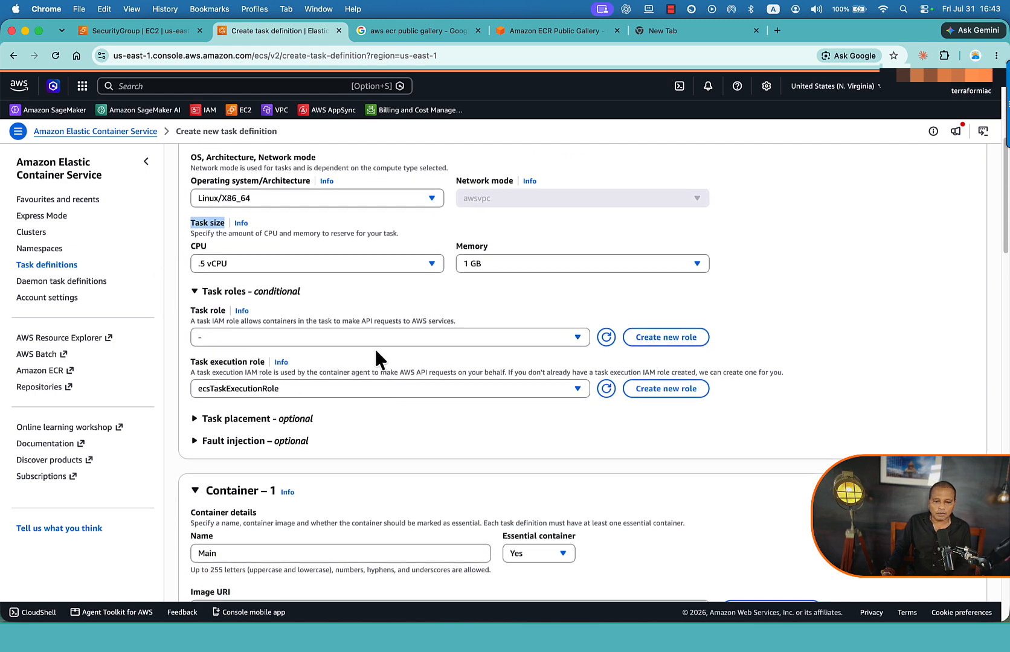
left_click(440, 340)
left_click(315, 378)
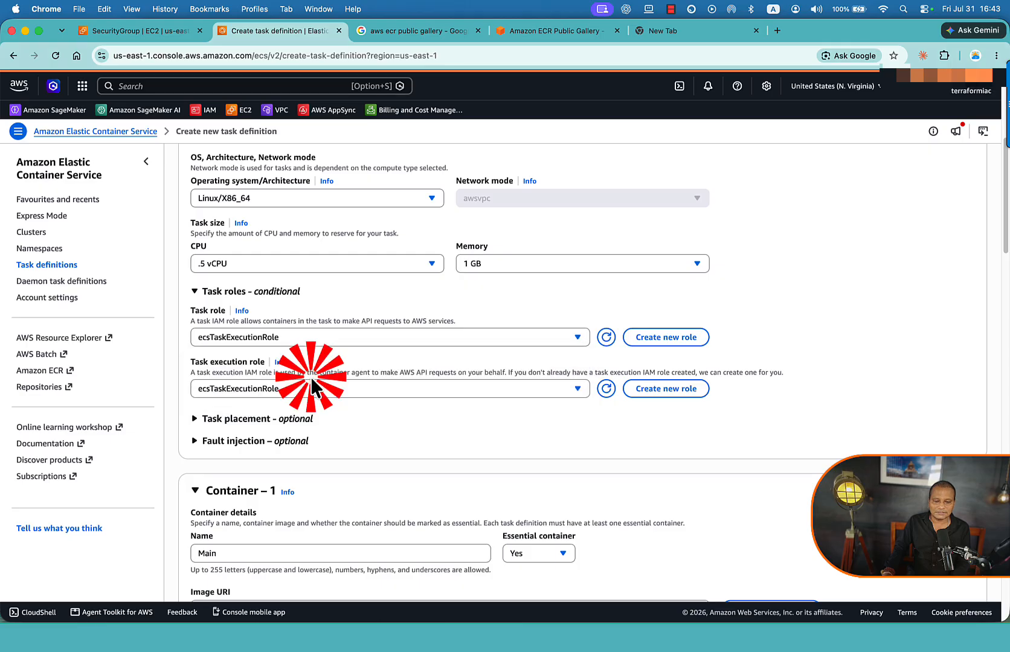
left_click(323, 390)
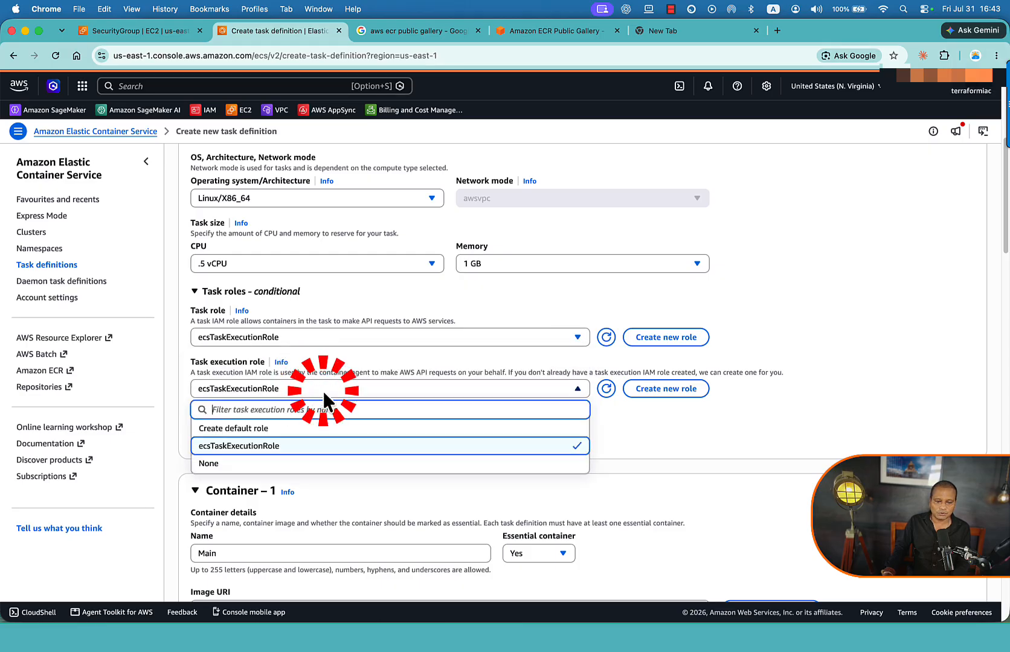
left_click(292, 445)
Name the first container nginx in the task definition.
scroll(506, 439, "down", 3)
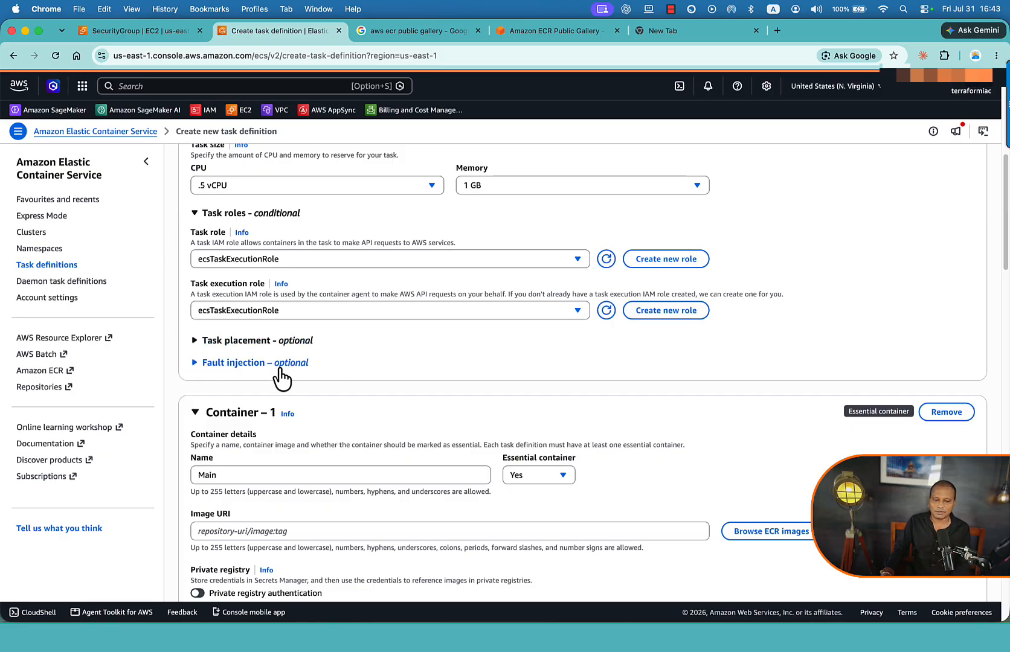
scroll(376, 373, "down", 7)
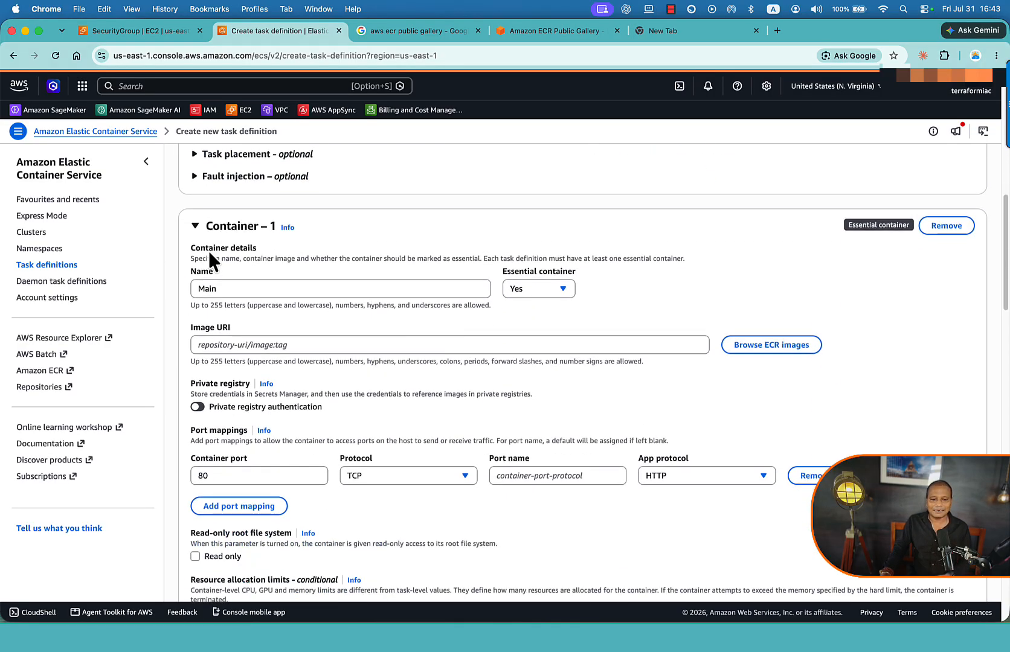
double_click(232, 289)
type("n")
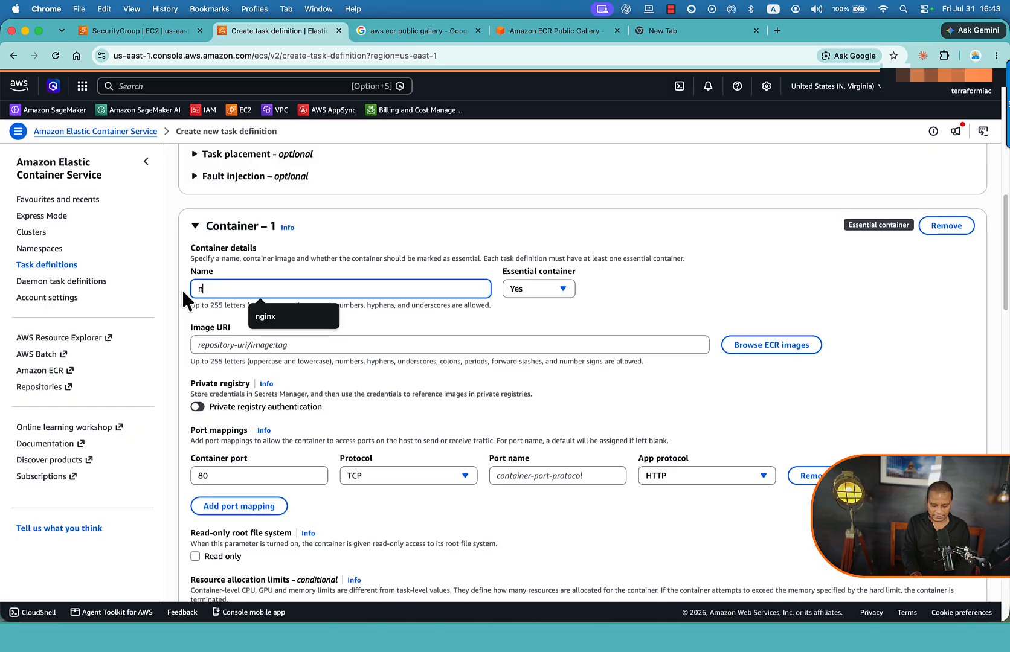
type("ginx")
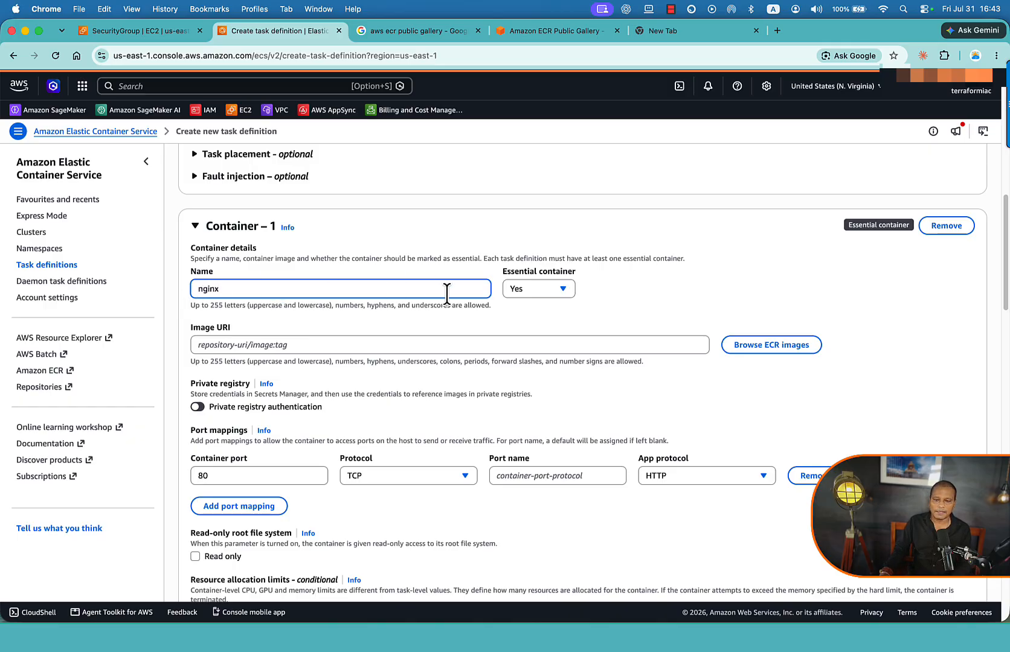
left_click(598, 312)
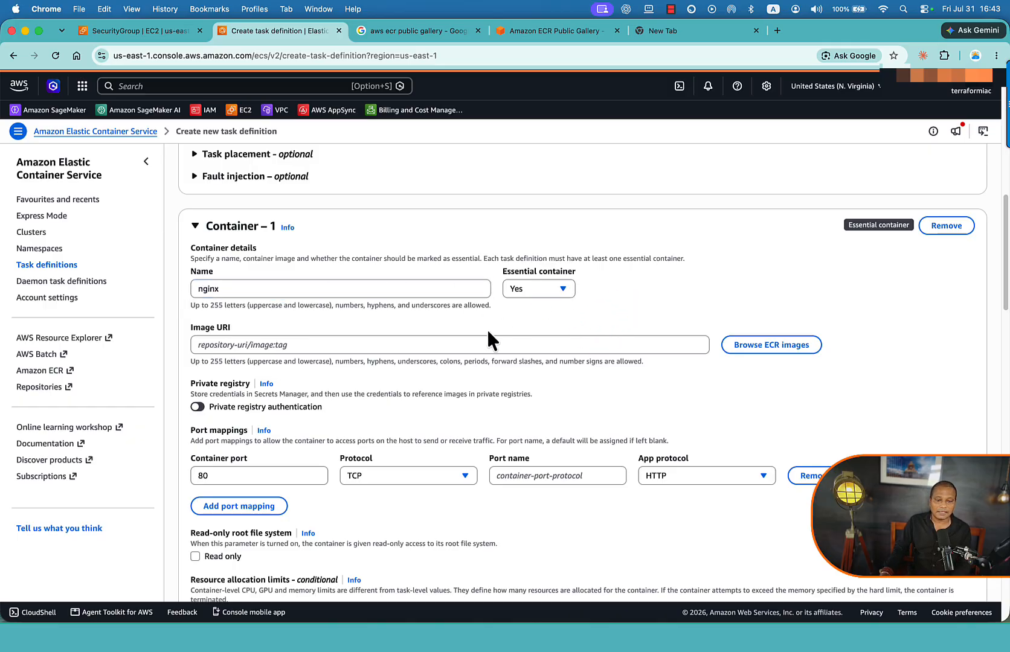
To find the container's image URI, search Google for "aws ecr public gallery" and open the Amazon ECR Public Gallery site.
scroll(488, 340, "down", 1)
left_click(236, 305)
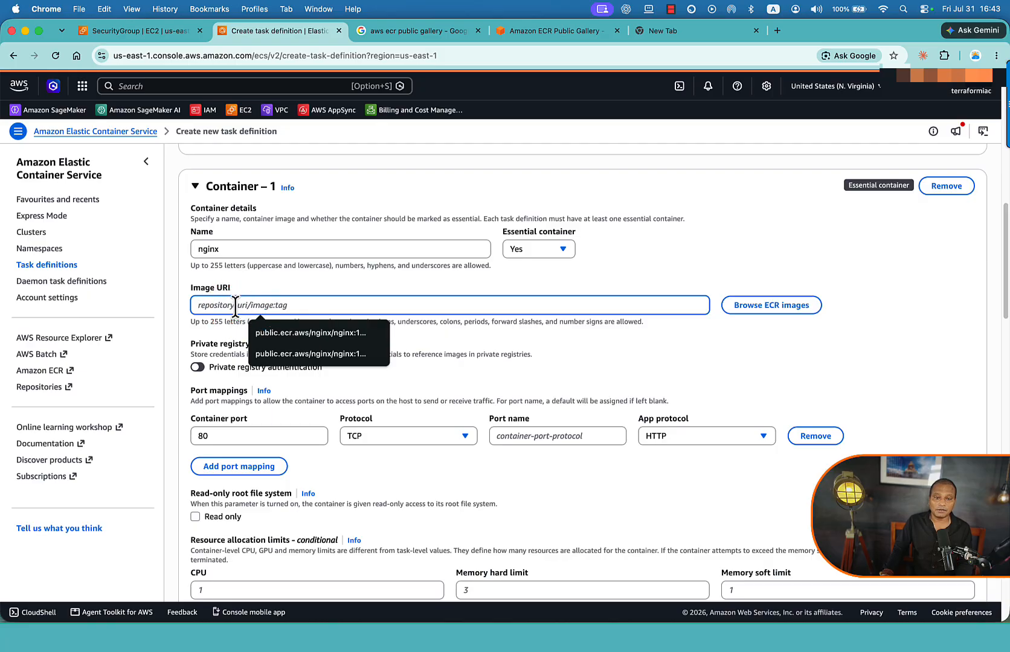
left_click(401, 35)
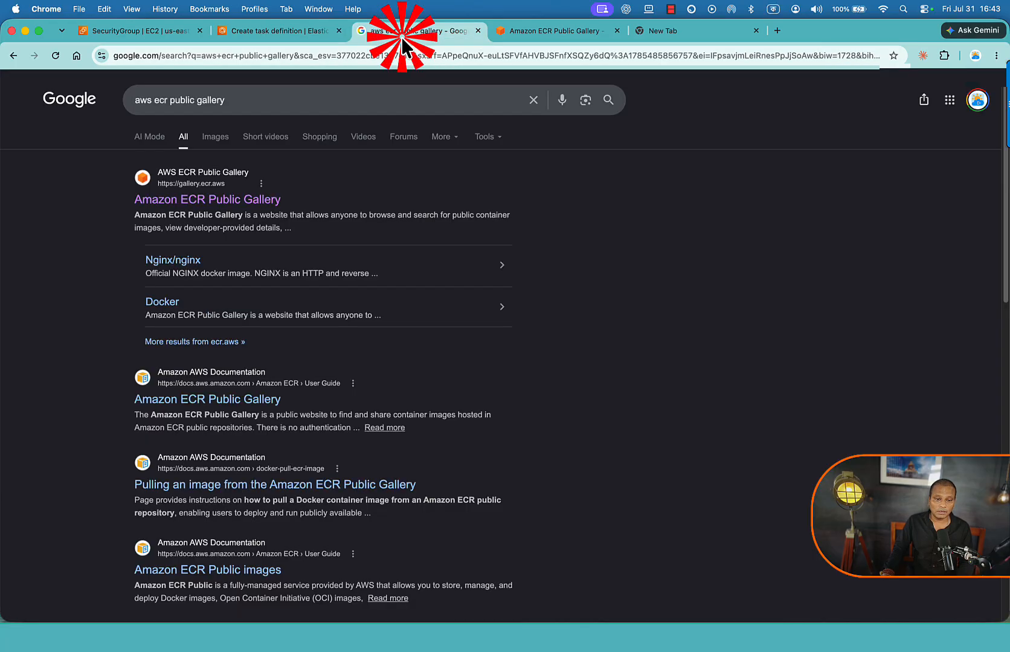
left_click(164, 101)
left_click(131, 100)
left_click(181, 101)
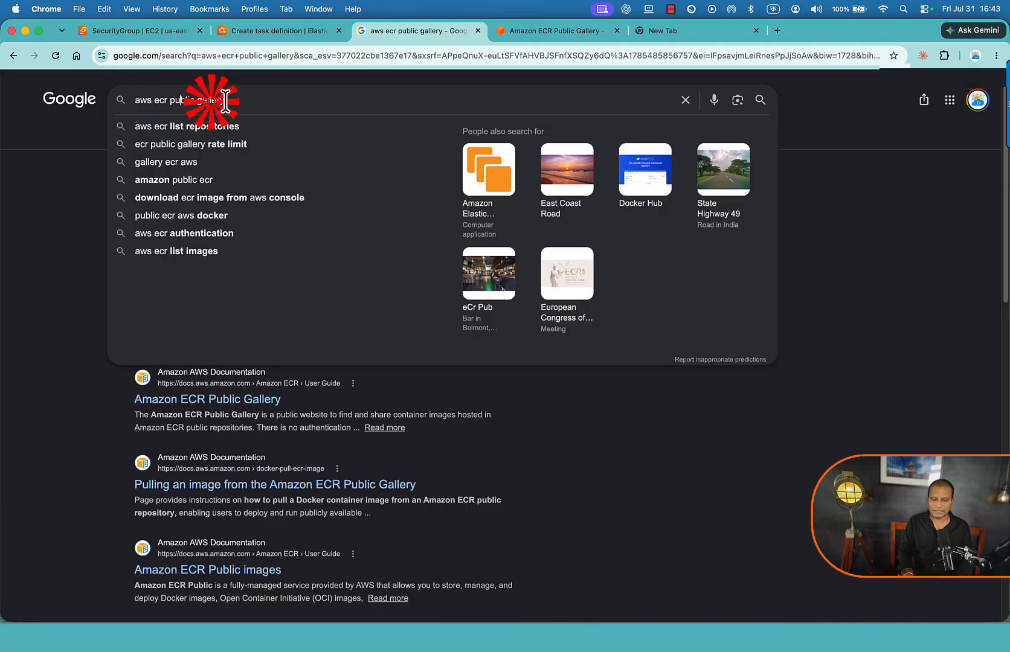
left_click(225, 101)
key("Return")
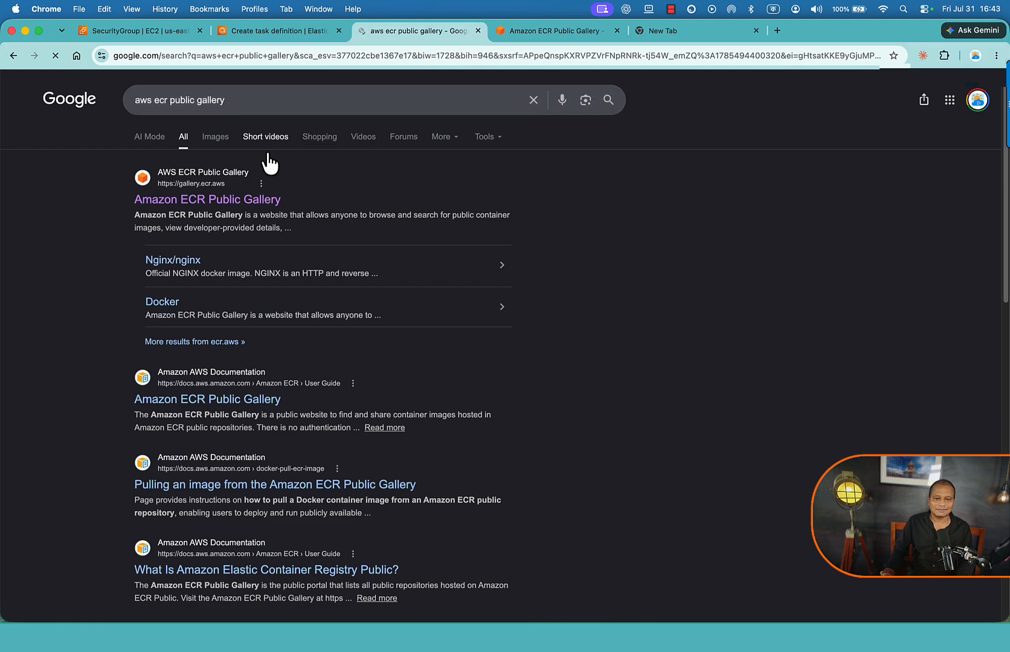
left_click(181, 201)
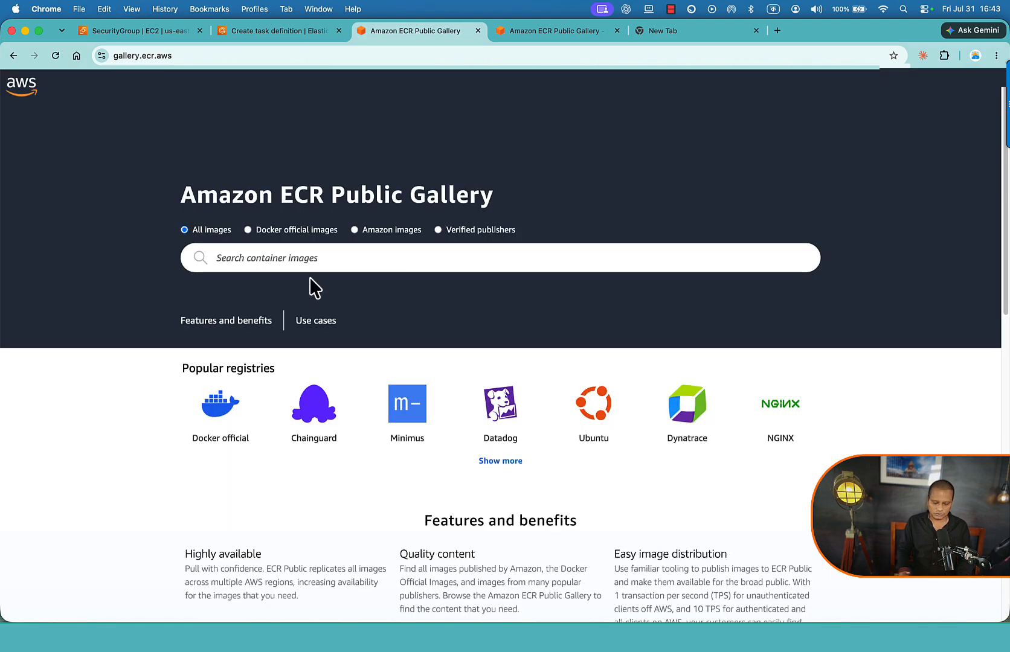
Search the gallery for nginx, filter the results to verified accounts, and open the nginx/nginx repository.
left_click(278, 256)
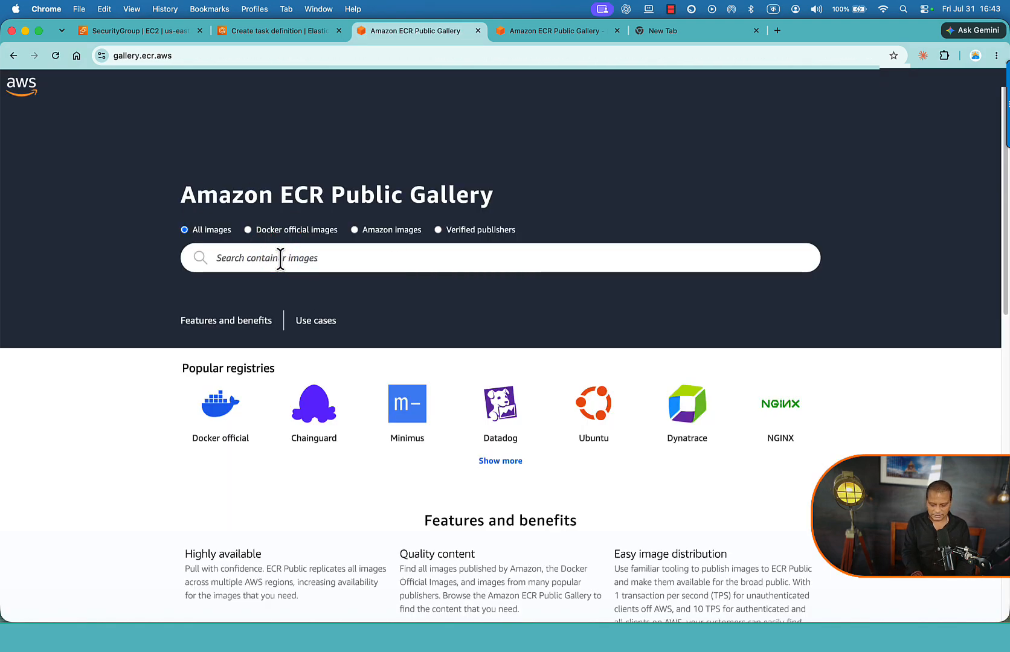
type("nginx")
left_click(252, 253)
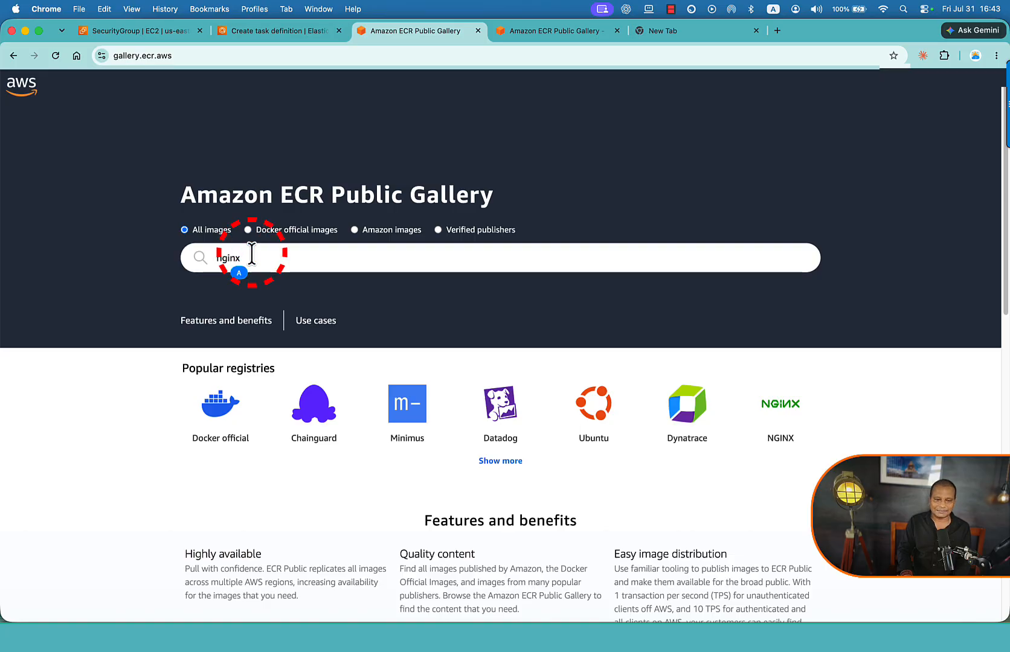
key("Return")
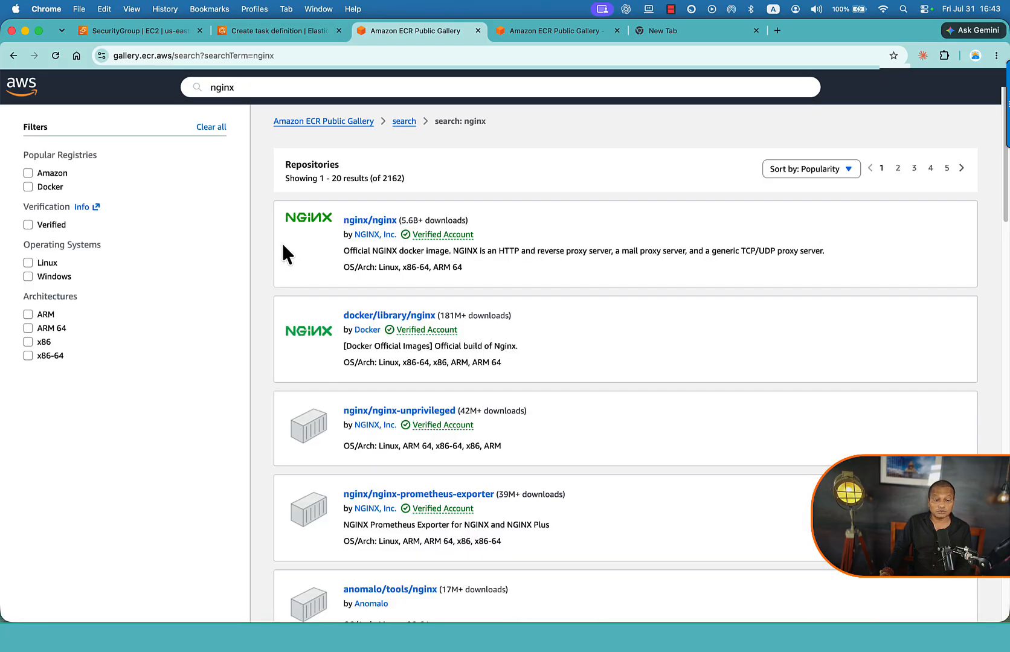
left_click(27, 226)
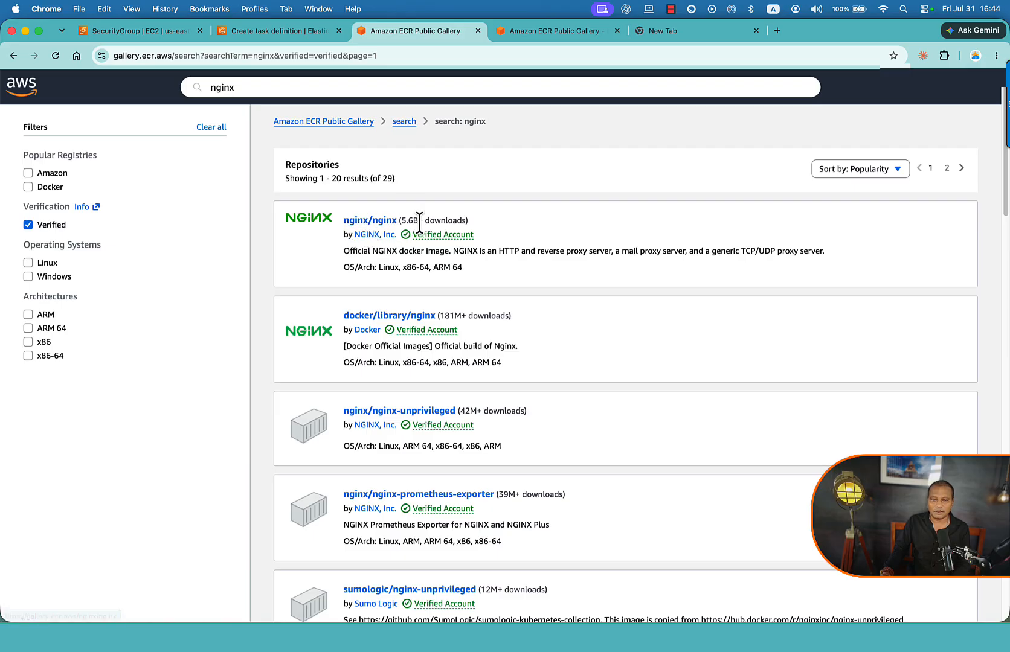
left_click(373, 226)
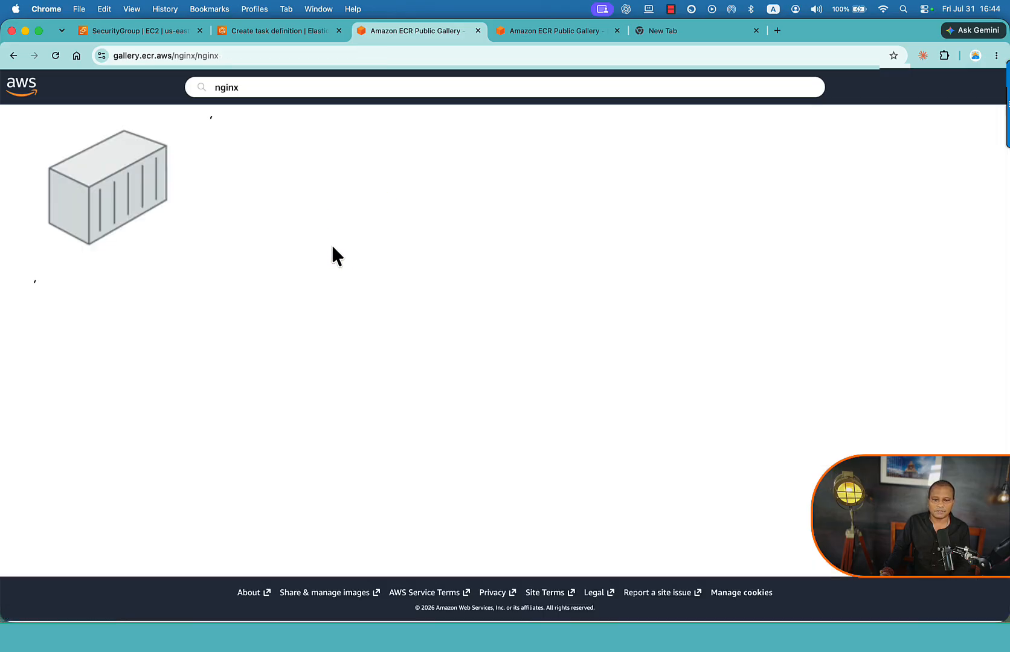
Copy the image URI public.ecr.aws/nginx/nginx:1.31.3-trixie-otel and paste it as the nginx container's image URI in the ECS task definition.
left_click(488, 203)
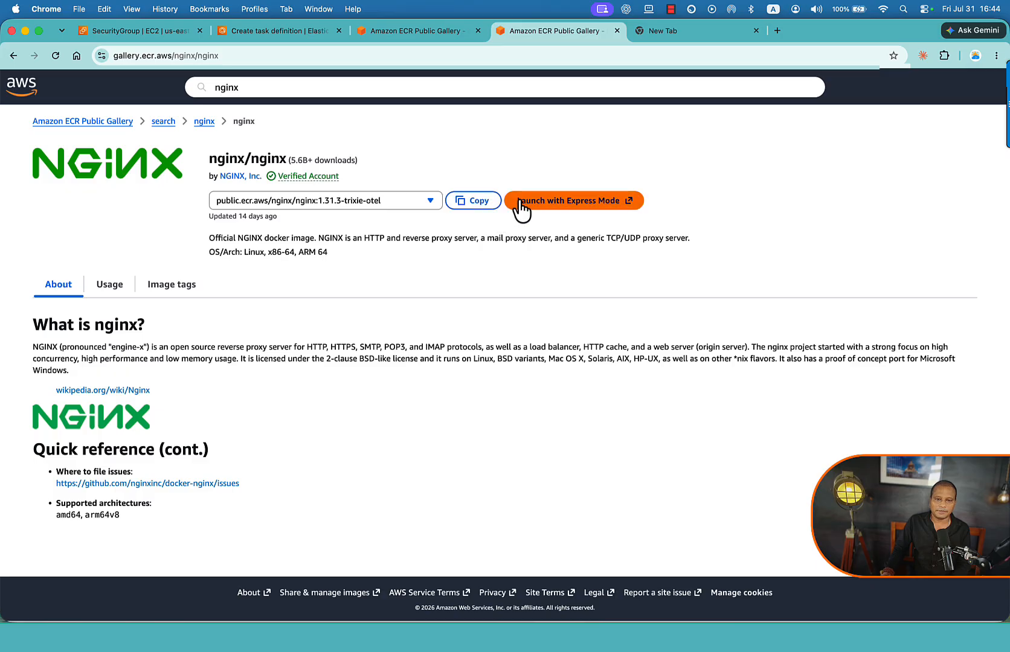
left_click(244, 31)
scroll(263, 270, "down", 6)
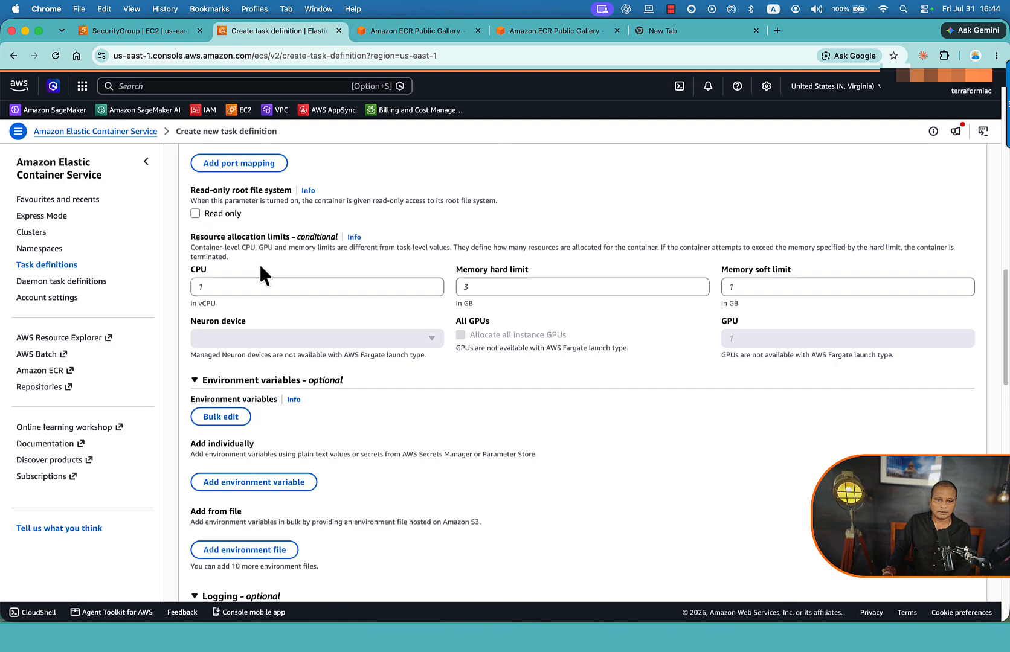
scroll(242, 266, "up", 5)
left_click(231, 260)
key("super+v")
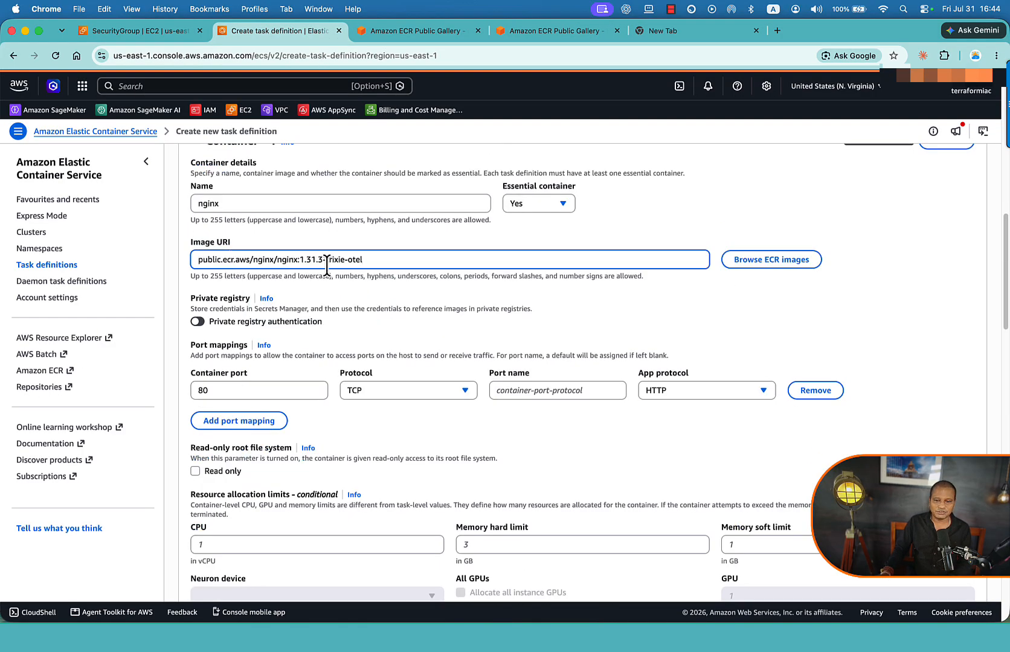
Set the port name of the container's port 80 mapping to main-80-tcp.
scroll(731, 260, "down", 2)
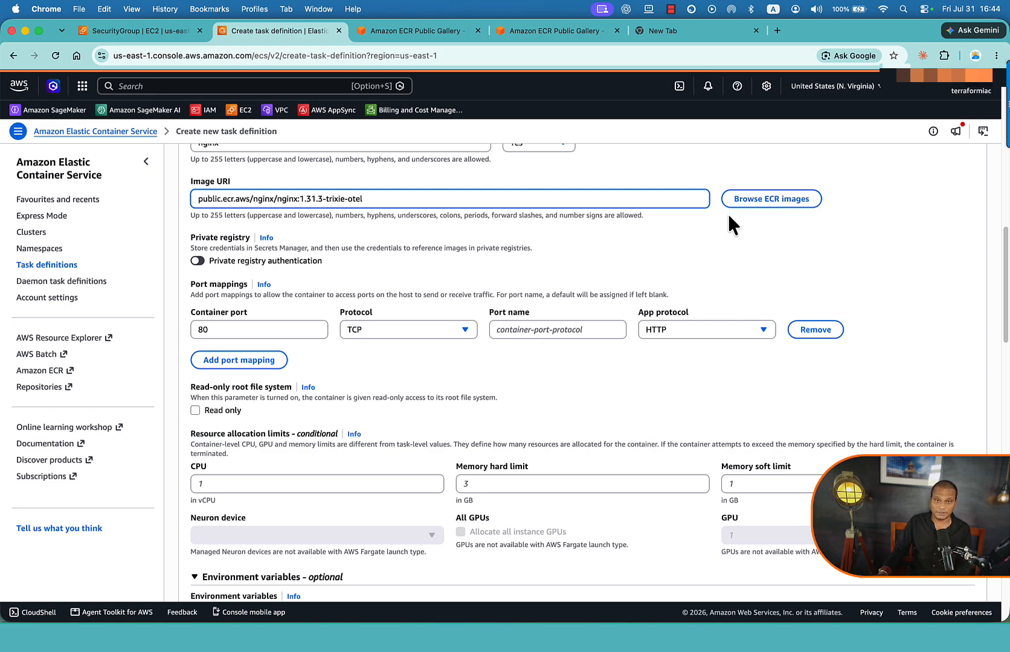
scroll(688, 224, "down", 1)
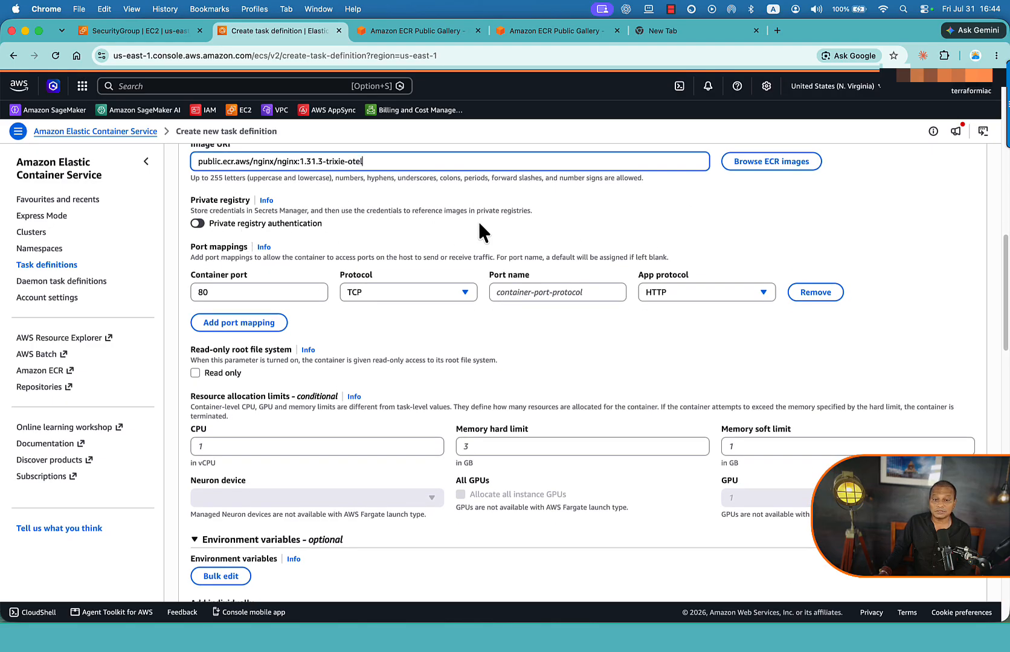
scroll(450, 232, "up", 1)
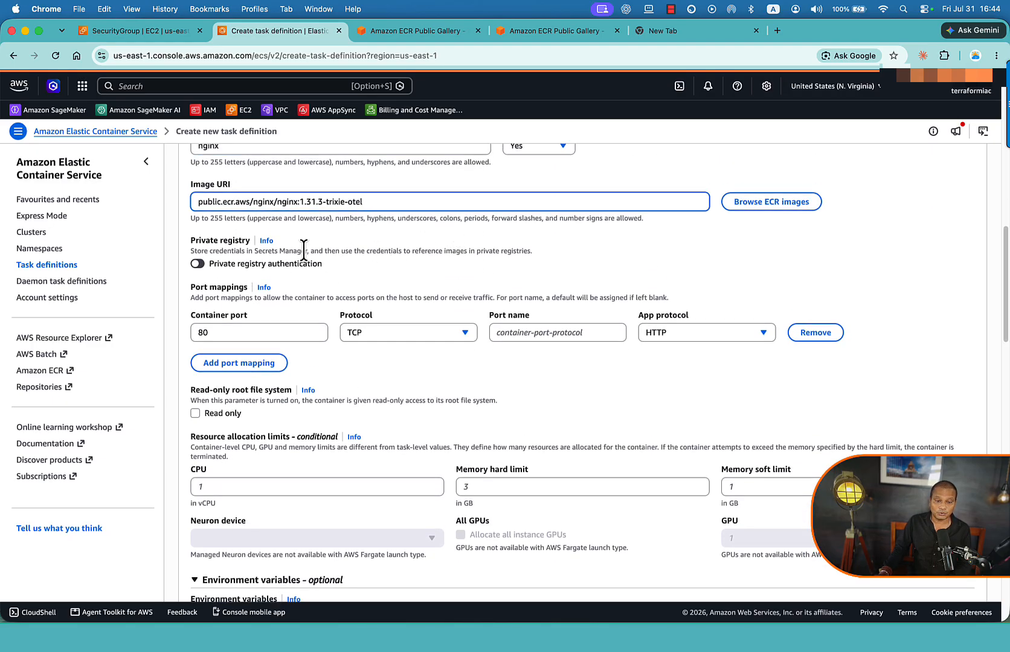
scroll(220, 255, "down", 2)
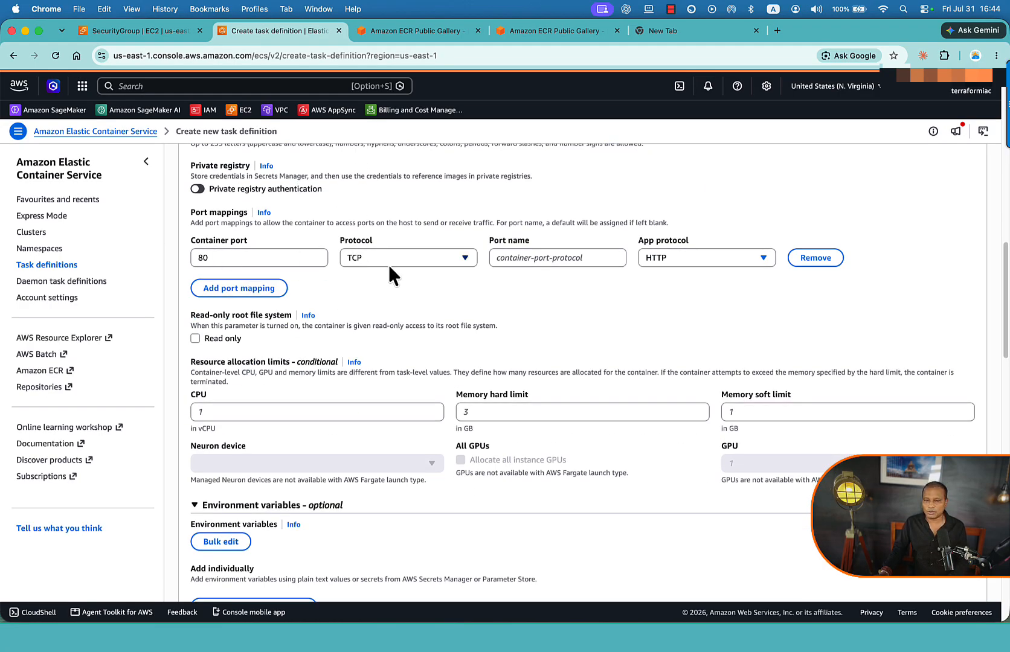
left_click(500, 258)
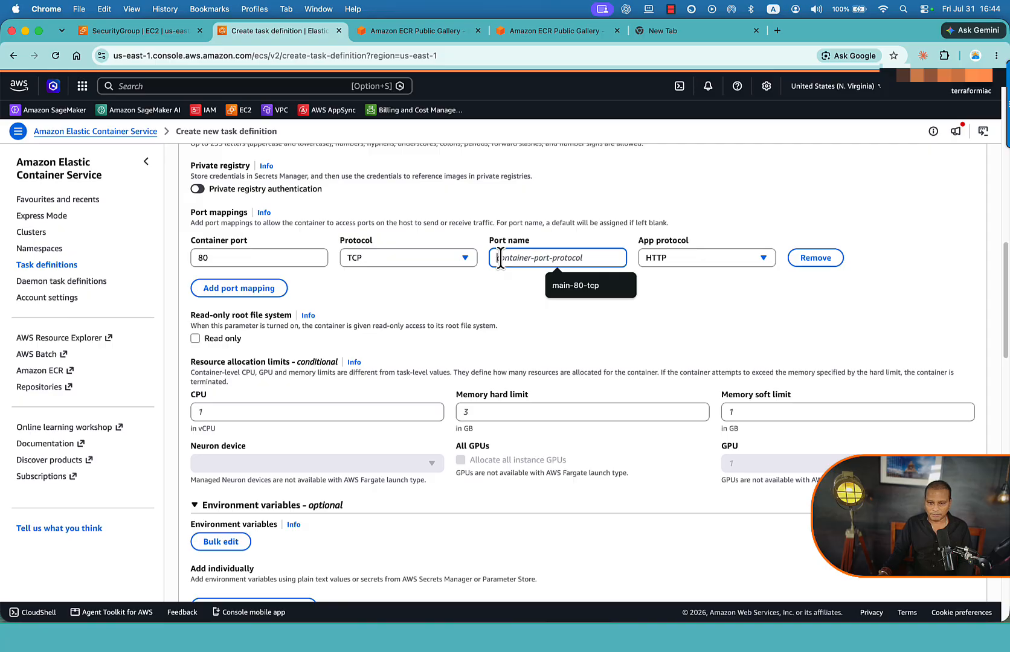
left_click(551, 281)
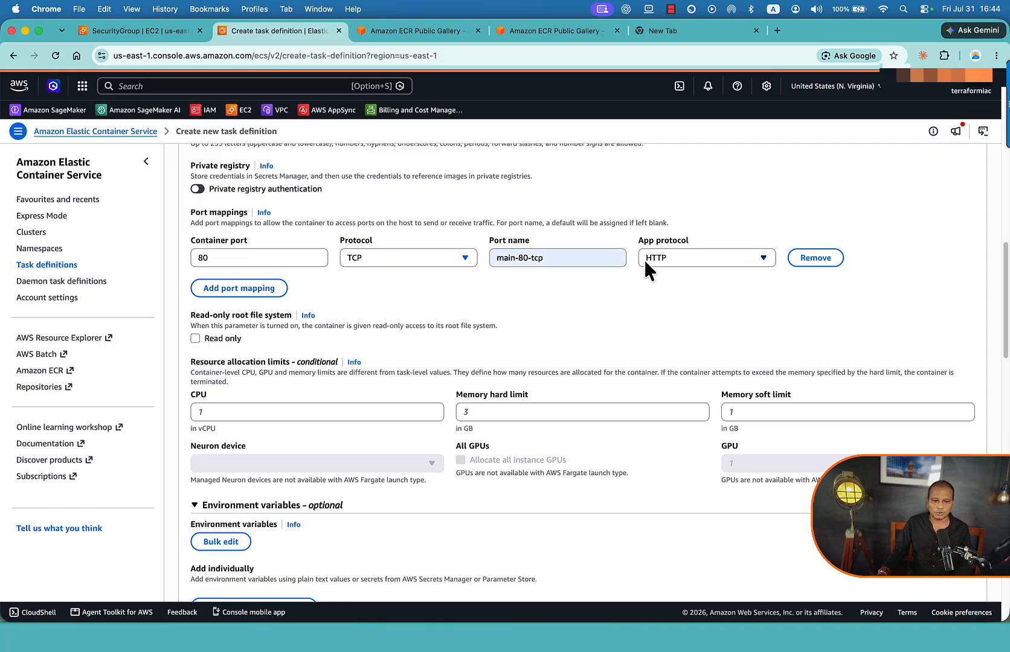
Review the remaining resource, environment, logging and storage settings, keep their defaults, and create the task definition.
scroll(616, 299, "down", 3)
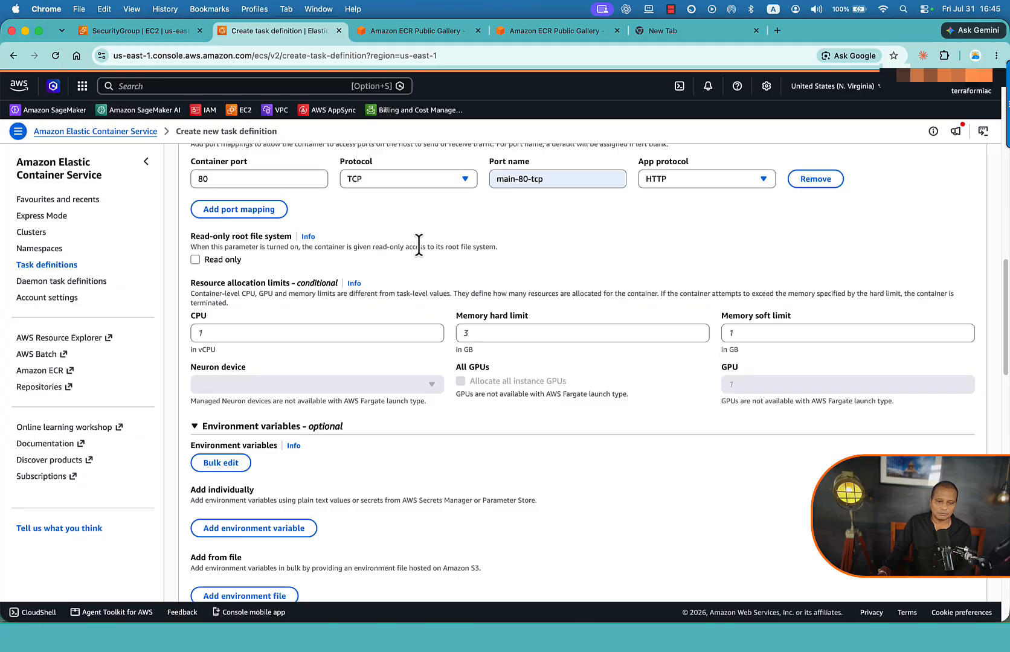
scroll(418, 244, "down", 3)
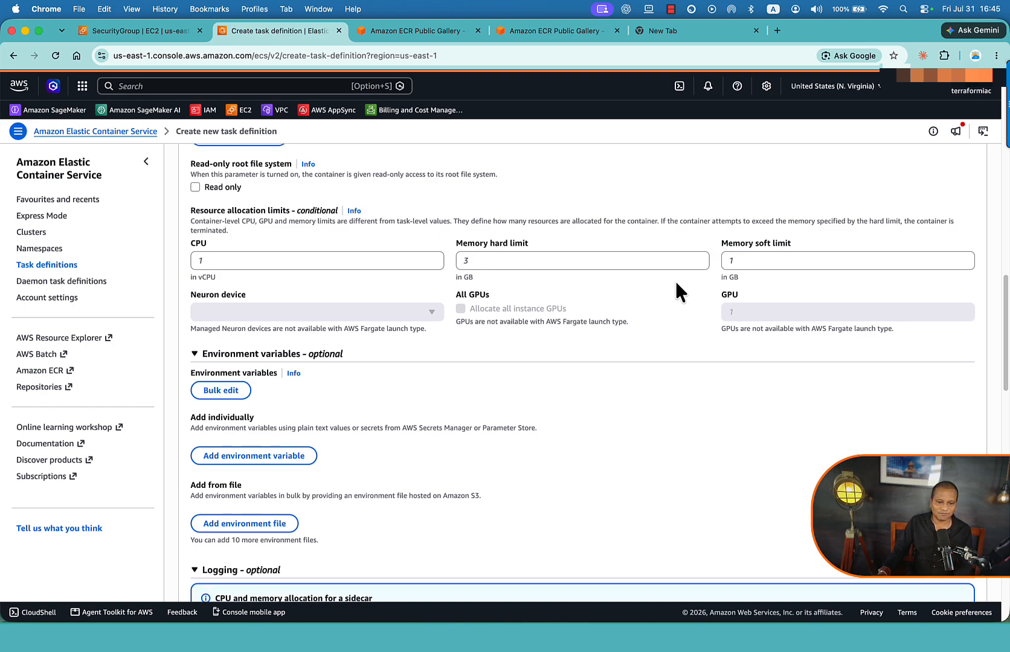
scroll(676, 284, "down", 3)
scroll(335, 286, "down", 5)
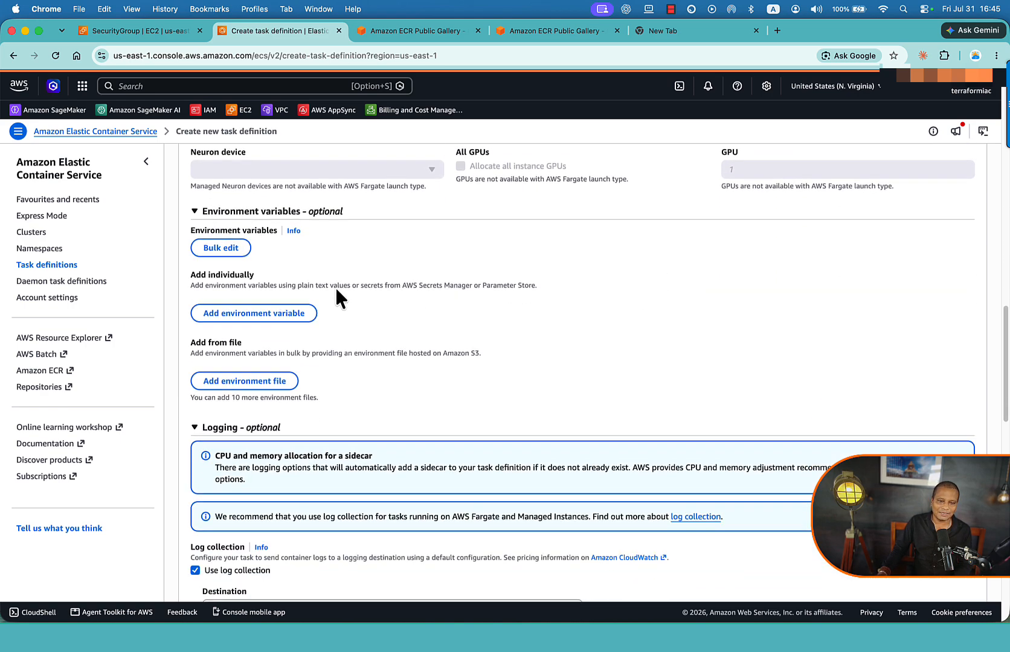
scroll(375, 230, "up", 2)
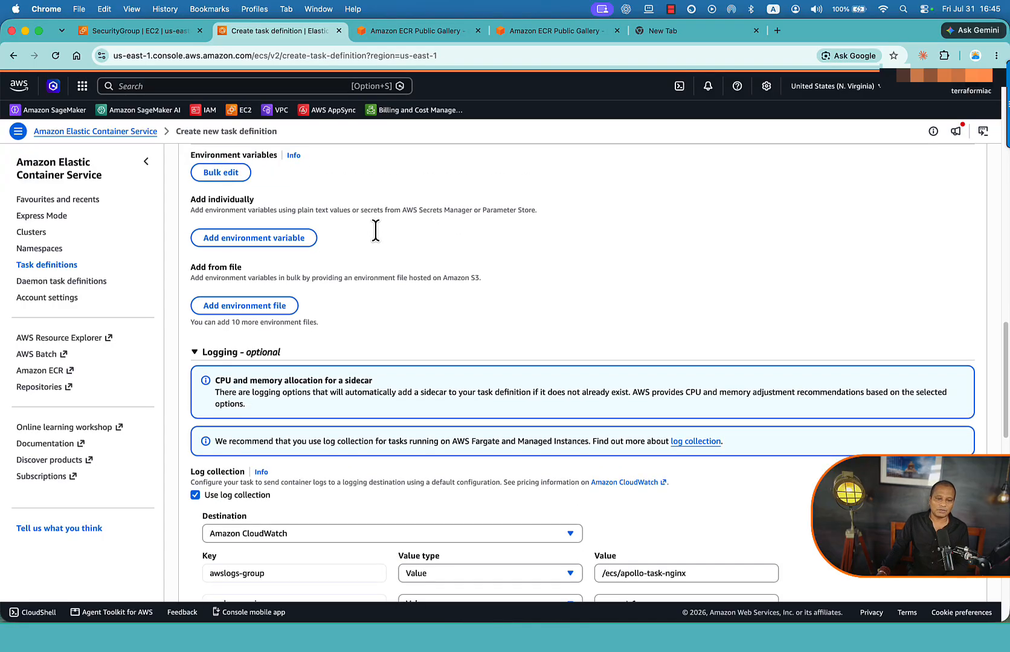
scroll(332, 272, "down", 2)
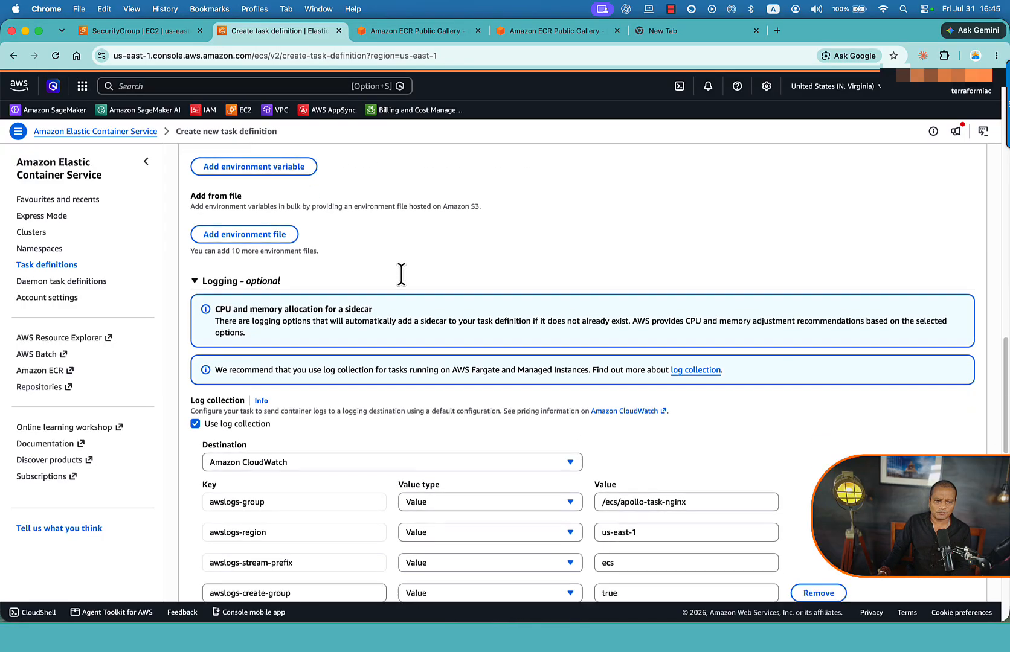
scroll(273, 266, "down", 5)
scroll(355, 299, "down", 5)
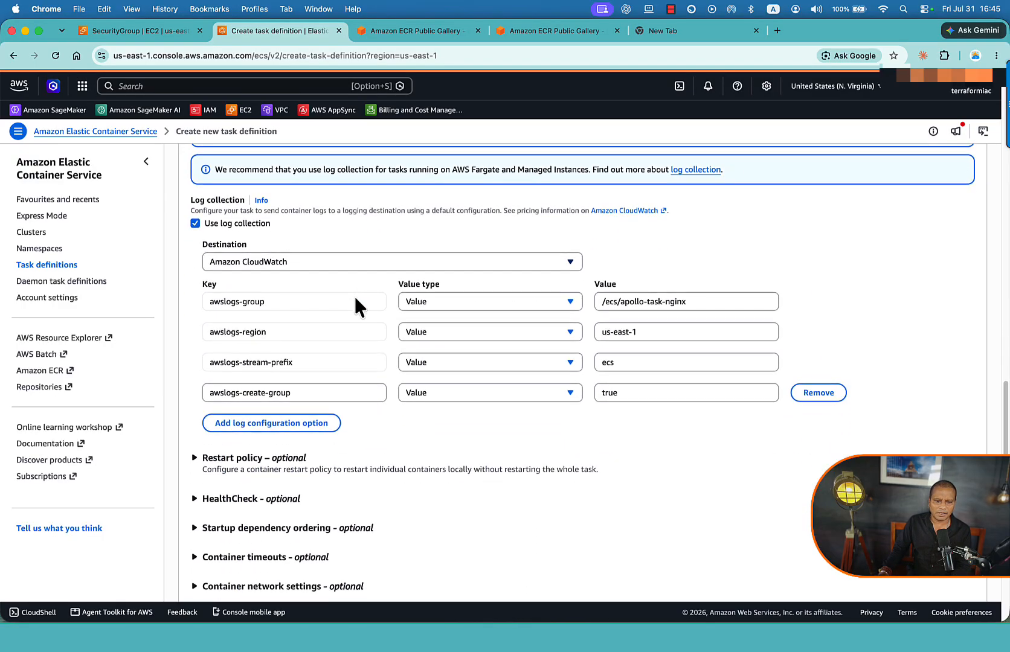
scroll(357, 299, "down", 3)
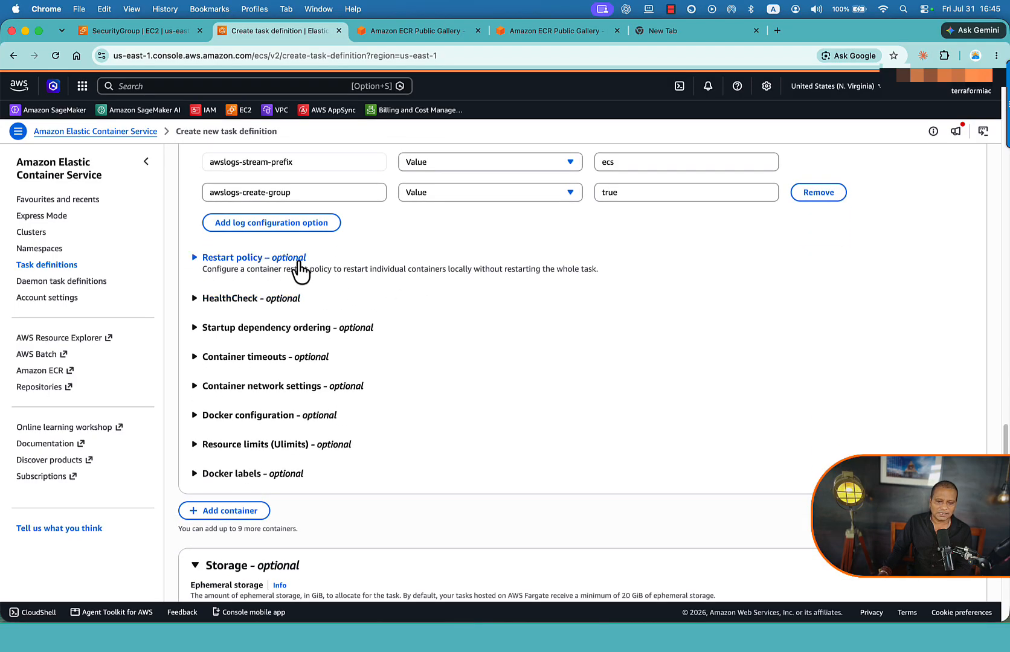
scroll(362, 320, "down", 5)
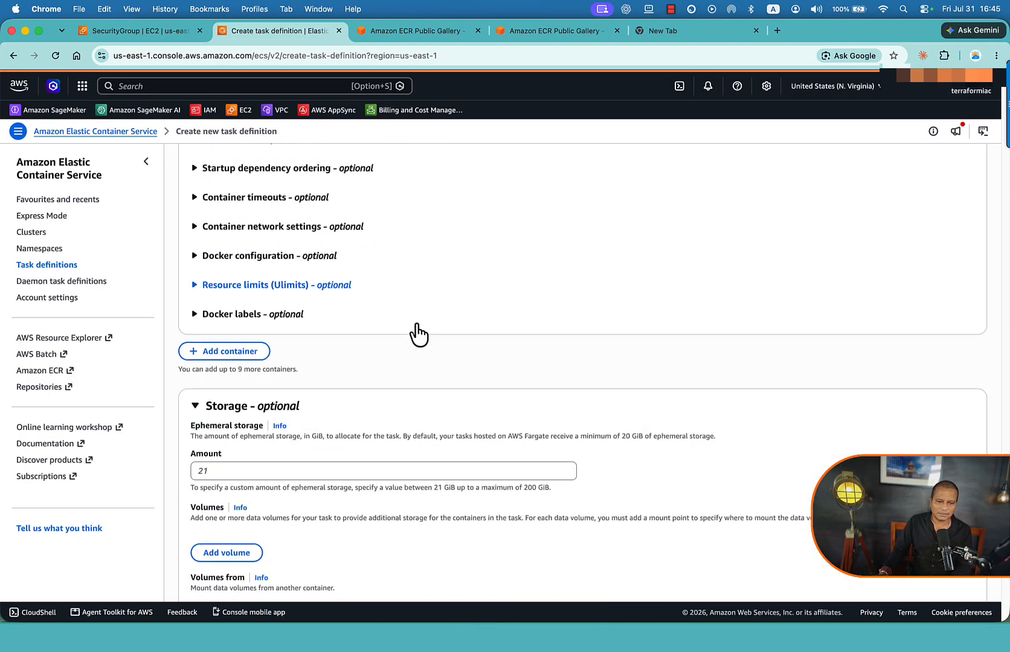
scroll(417, 326, "down", 5)
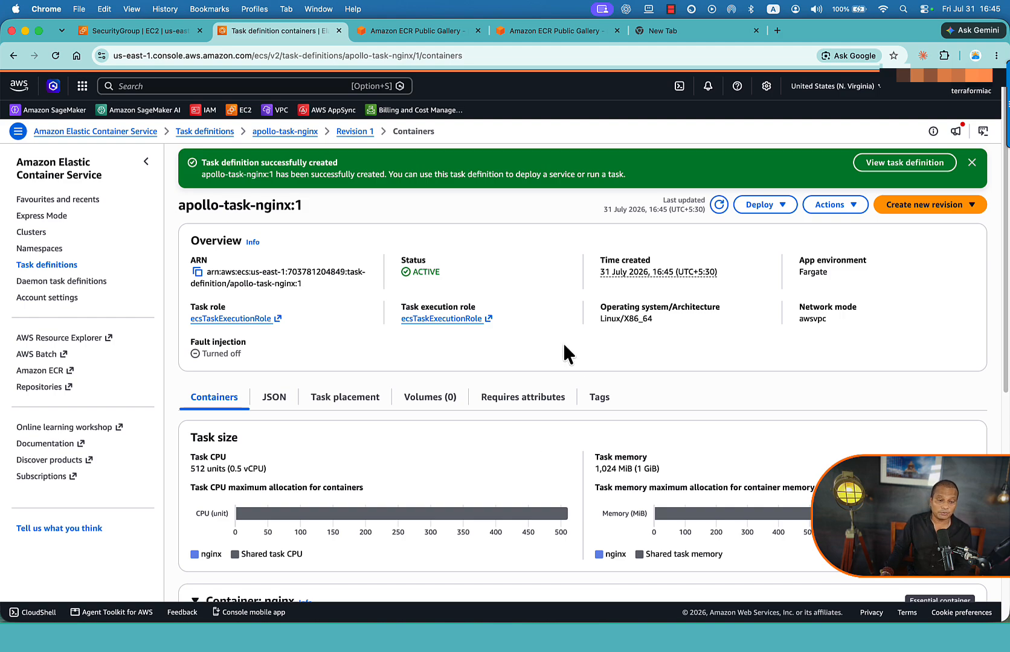
Start creating a service in the apollo-ecs-cluster cluster, using apollo-task-nginx as its task definition family.
left_click(29, 234)
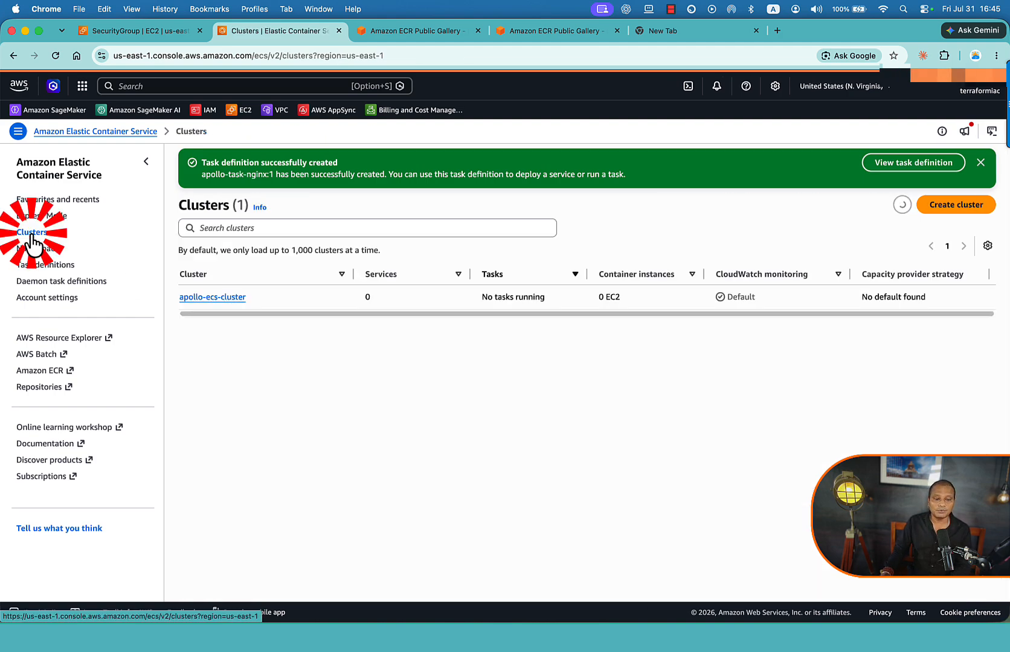
left_click(28, 236)
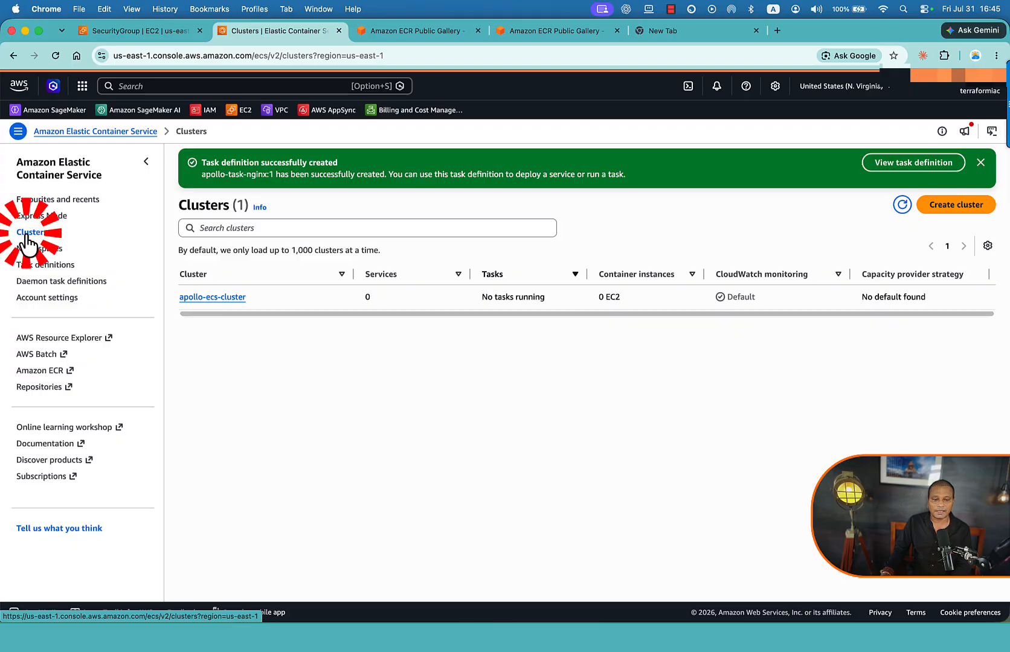
left_click(209, 298)
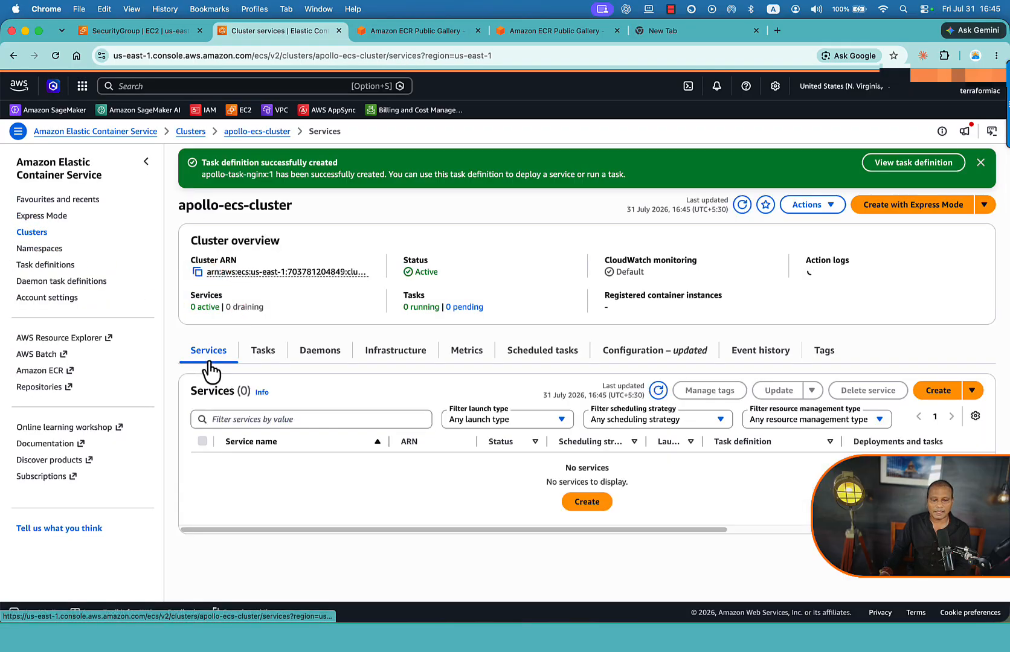
left_click(207, 355)
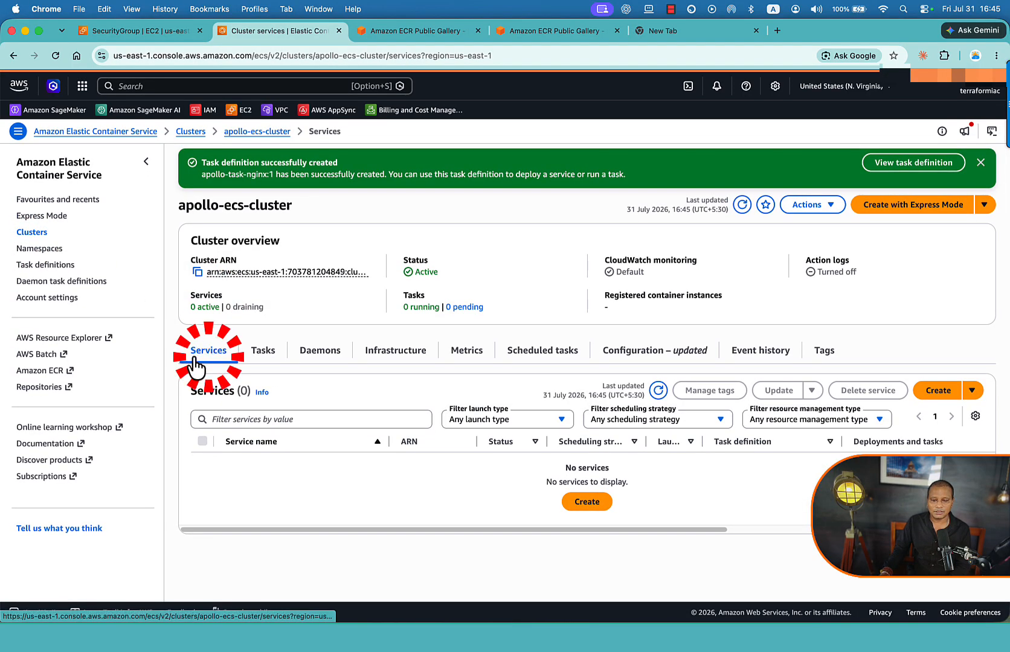
left_click(596, 504)
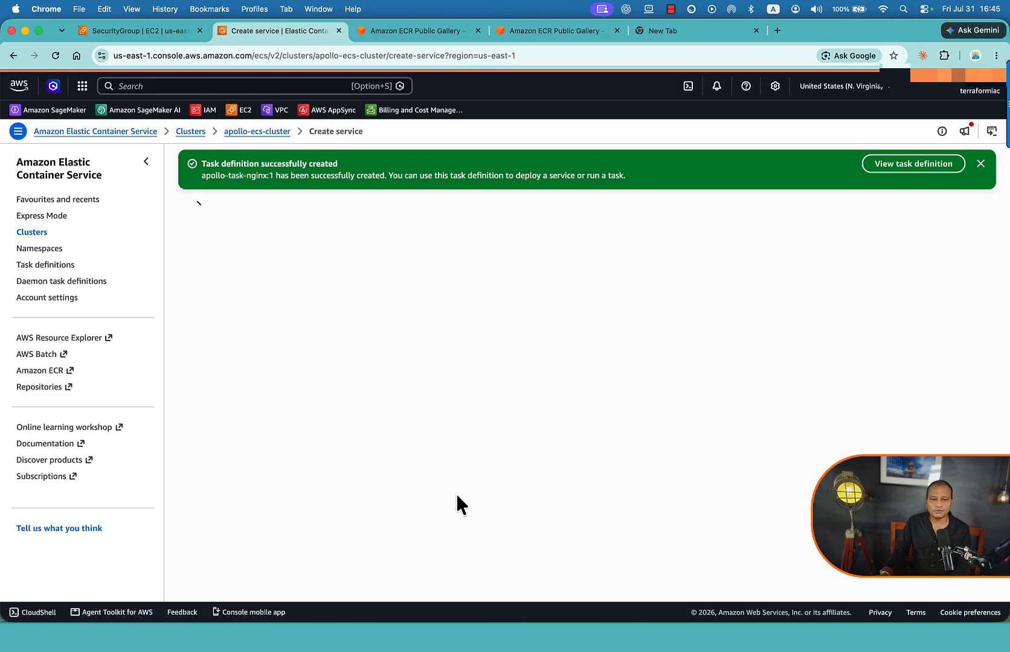
left_click(242, 288)
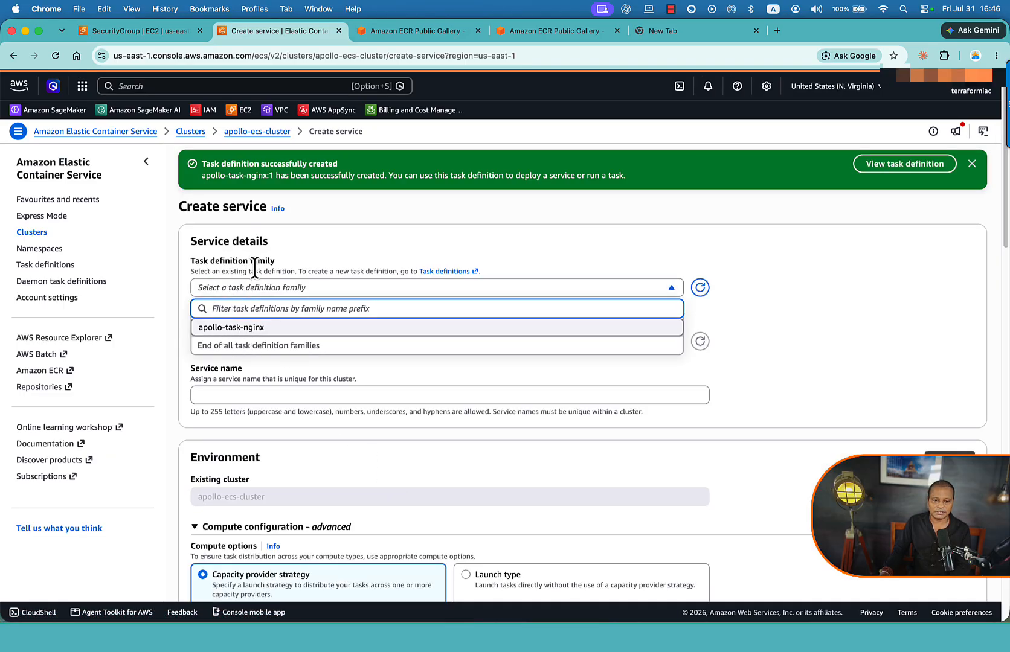
left_click(242, 328)
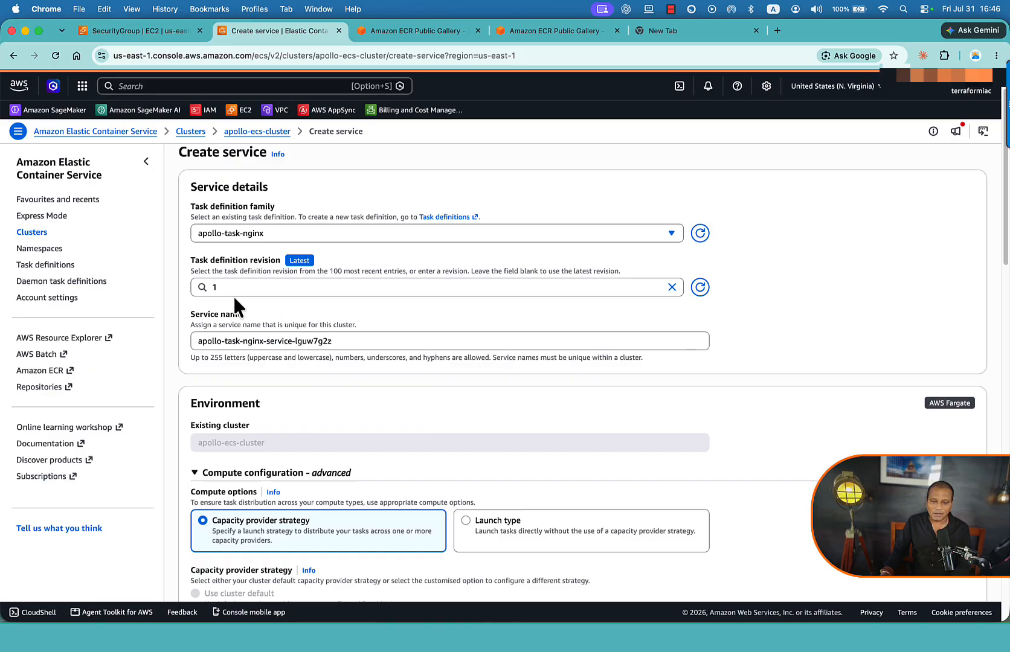
Review the service name and compute configuration, keeping the custom capacity provider strategy with FARGATE and platform version LATEST.
scroll(293, 305, "down", 2)
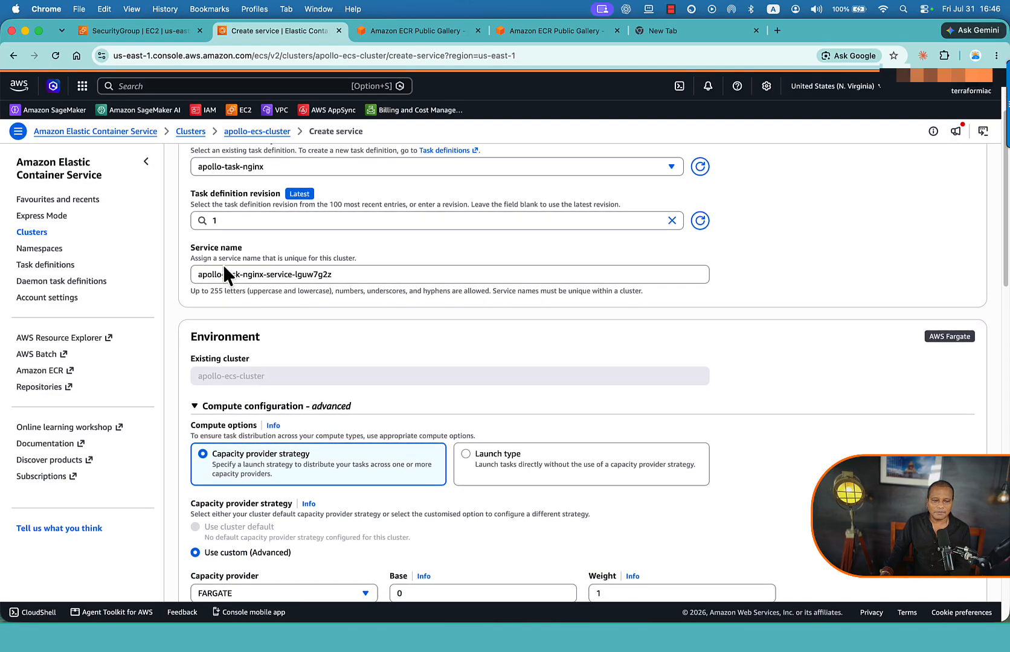
left_click(214, 274)
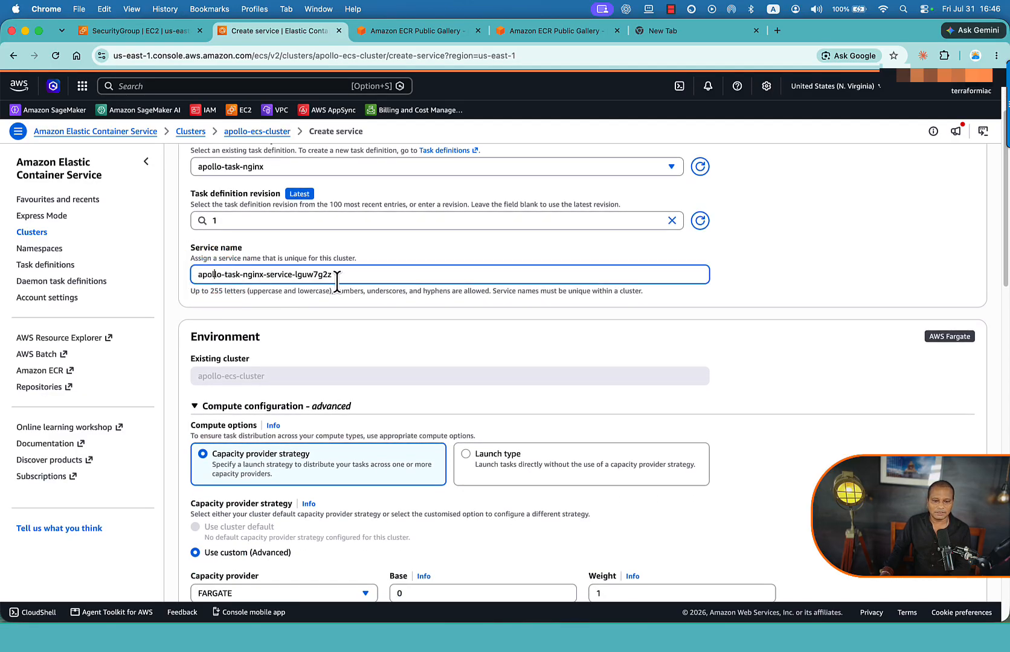
left_click_drag(337, 275, 181, 294)
scroll(179, 296, "down", 4)
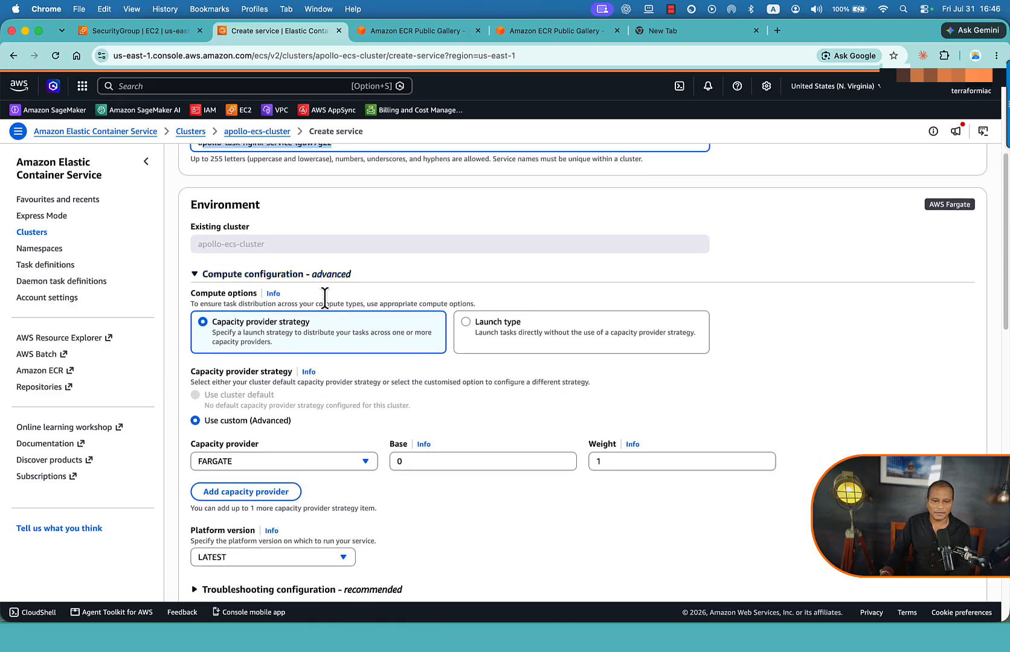
scroll(324, 297, "down", 2)
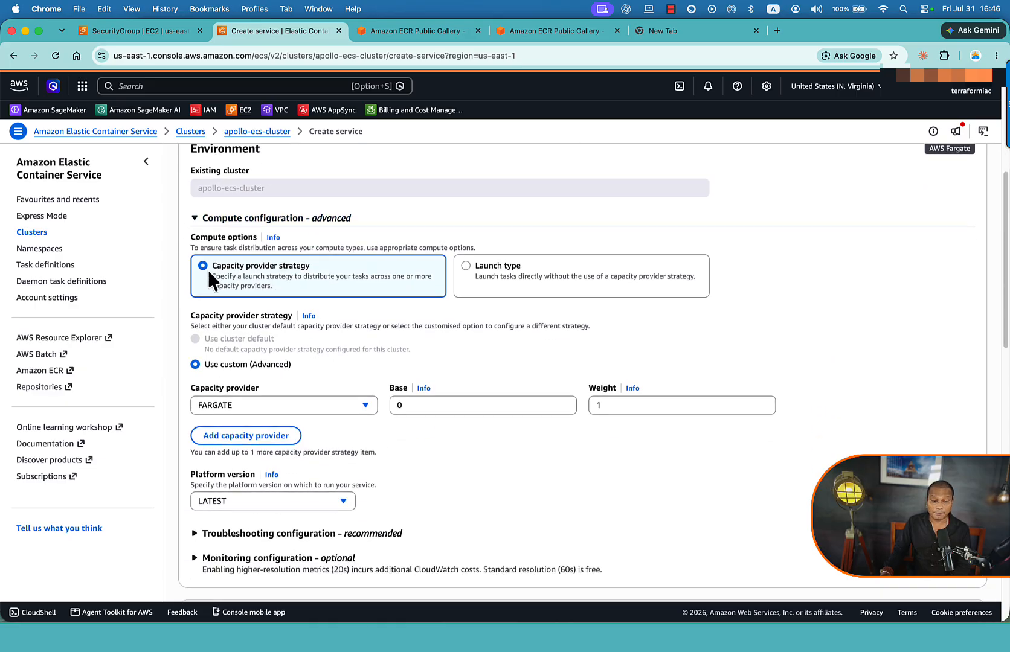
scroll(387, 283, "down", 7)
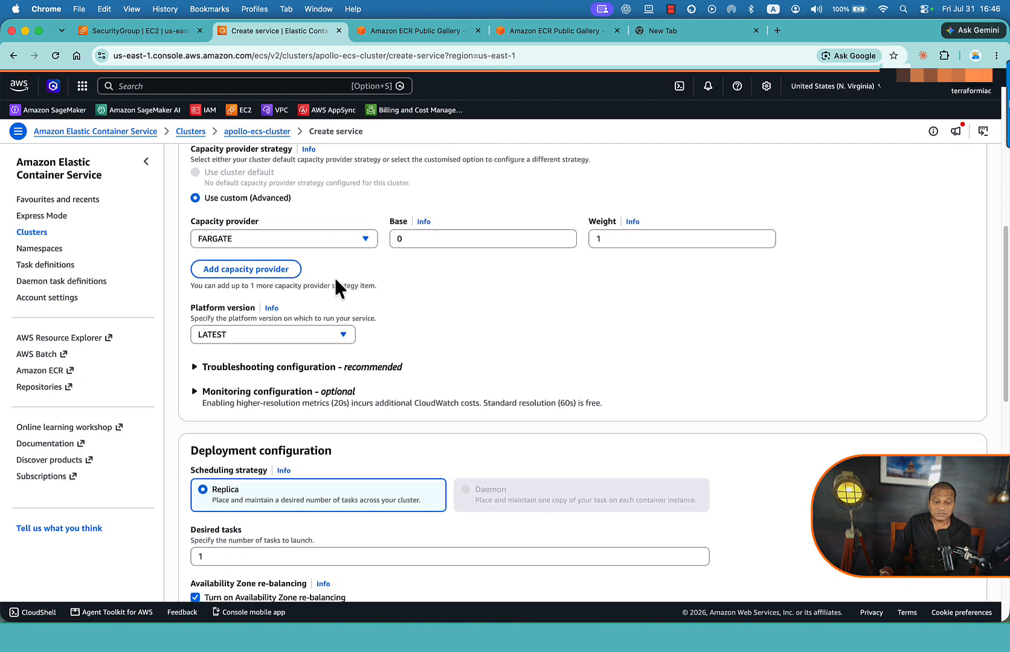
scroll(300, 250, "up", 3)
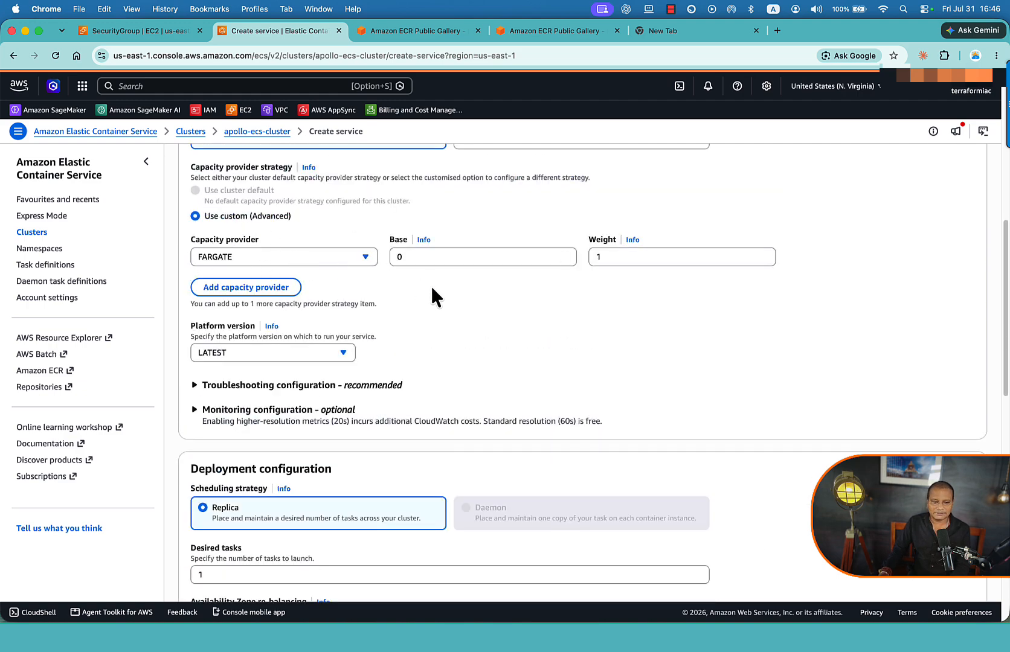
scroll(423, 272, "down", 1)
scroll(415, 243, "up", 3)
scroll(374, 302, "down", 3)
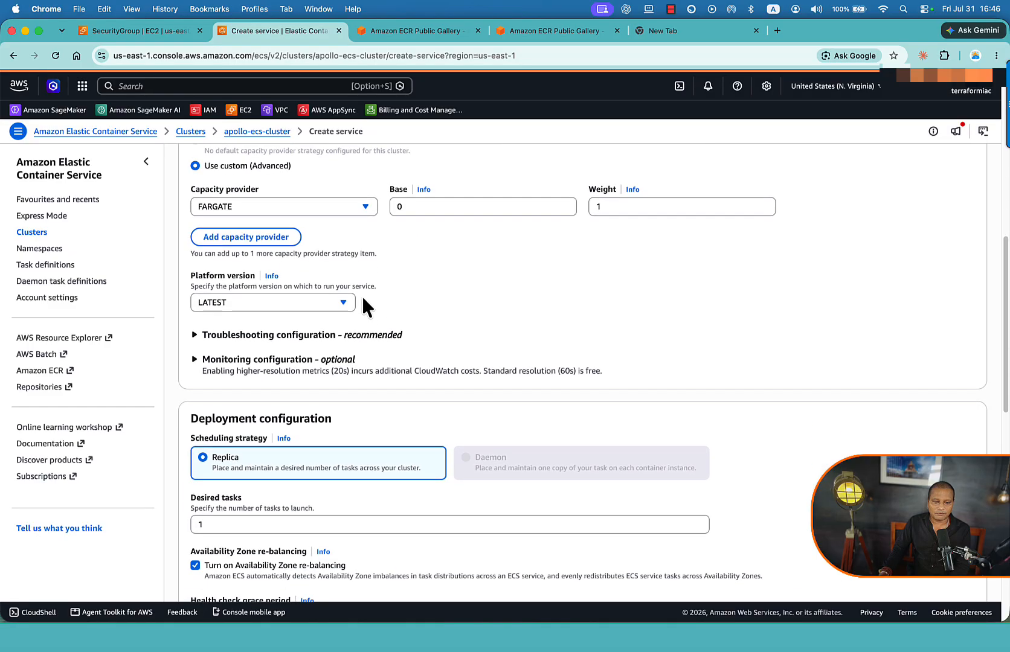
Review the deployment configuration, including scheduling strategy, desired tasks and deployment failure detection, leaving the default settings.
scroll(390, 287, "down", 7)
scroll(391, 289, "up", 1)
scroll(391, 287, "down", 2)
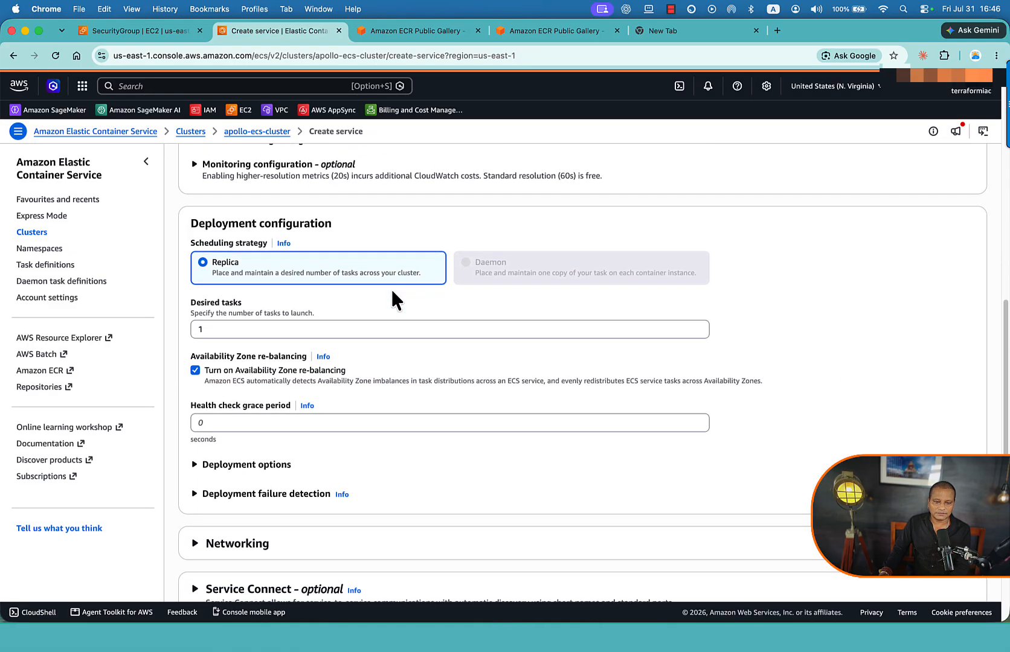
scroll(390, 287, "down", 1)
scroll(391, 286, "up", 2)
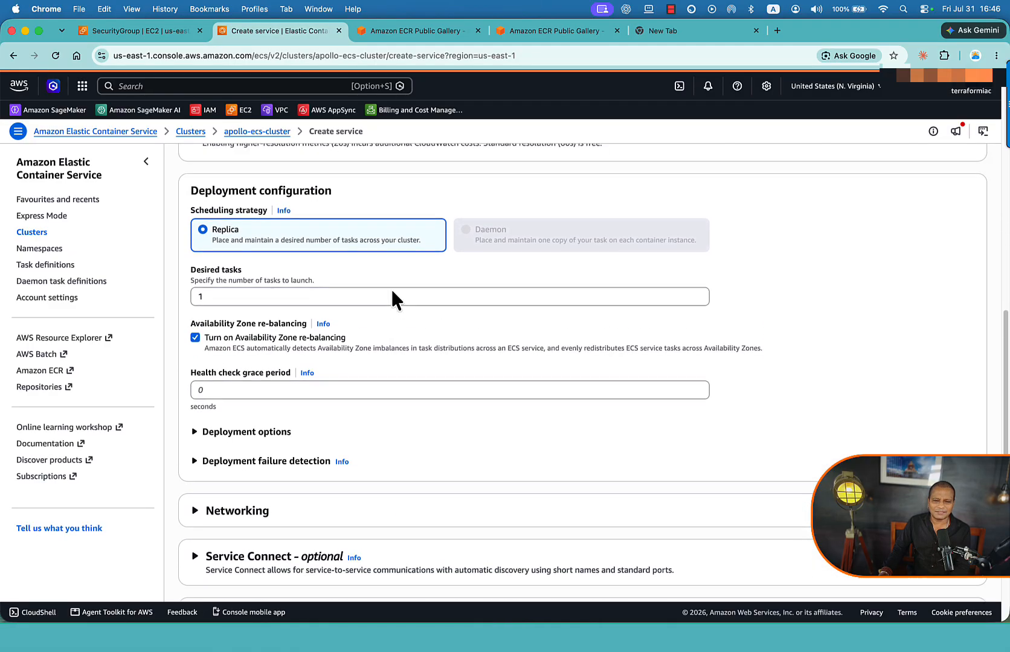
scroll(373, 266, "down", 5)
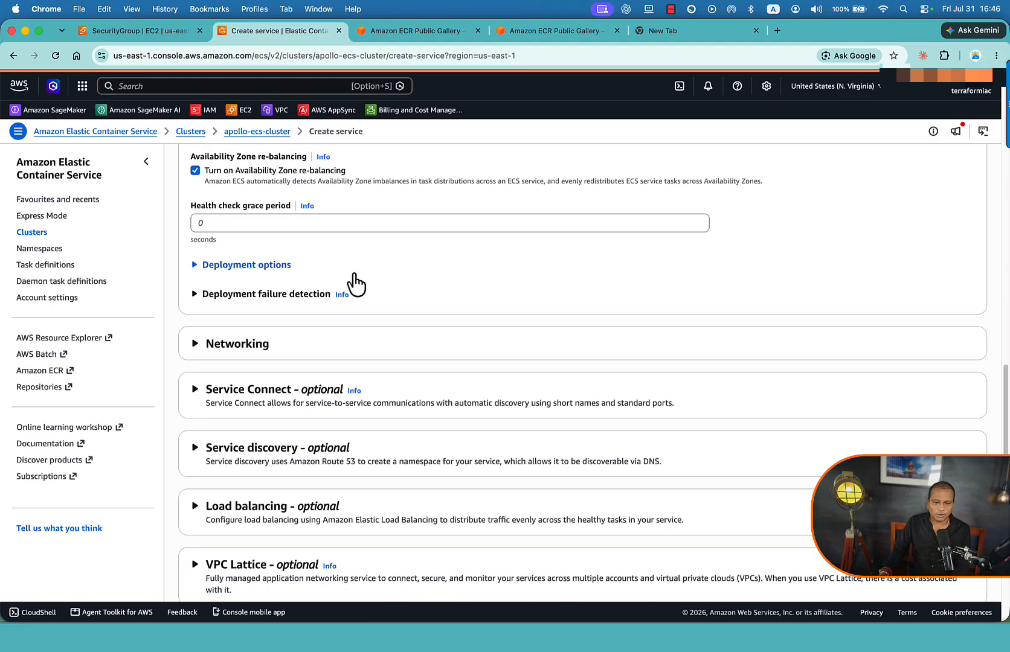
scroll(362, 283, "up", 1)
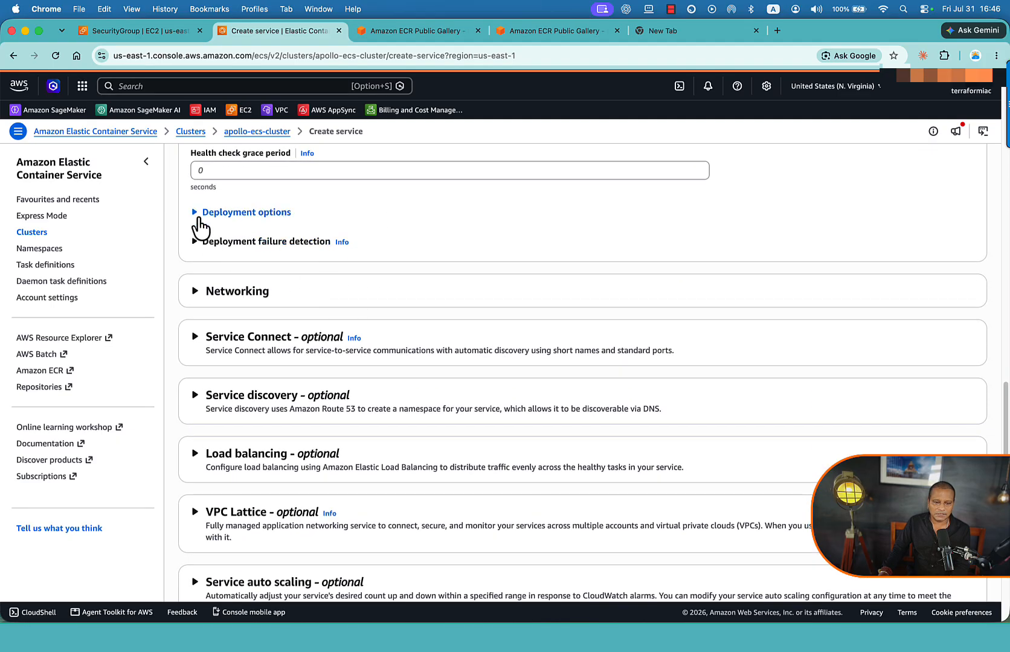
left_click(194, 213)
left_click(194, 213)
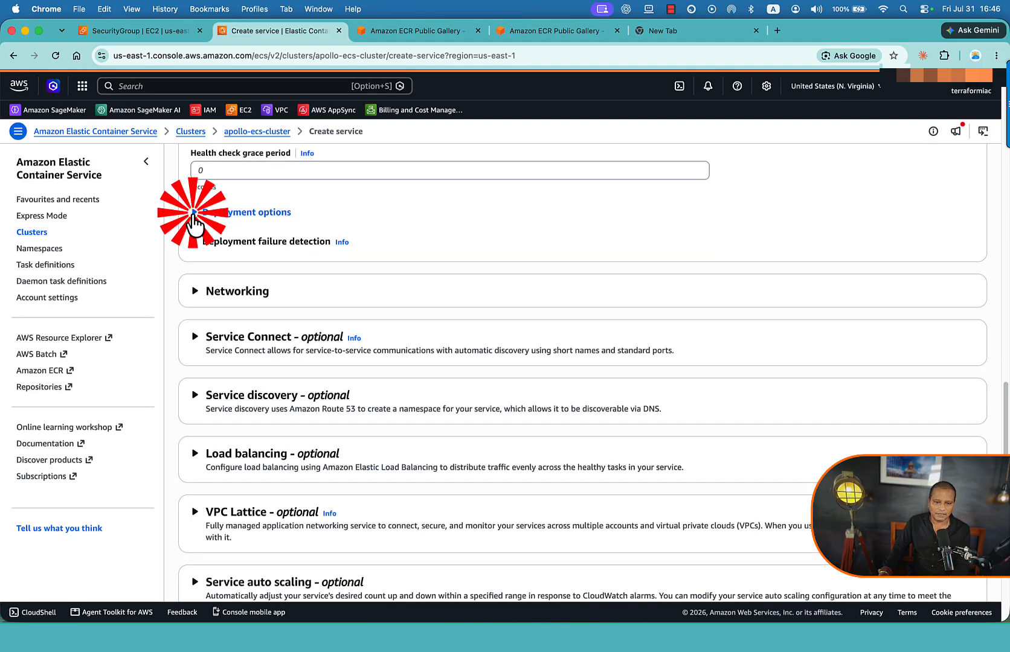
left_click(194, 242)
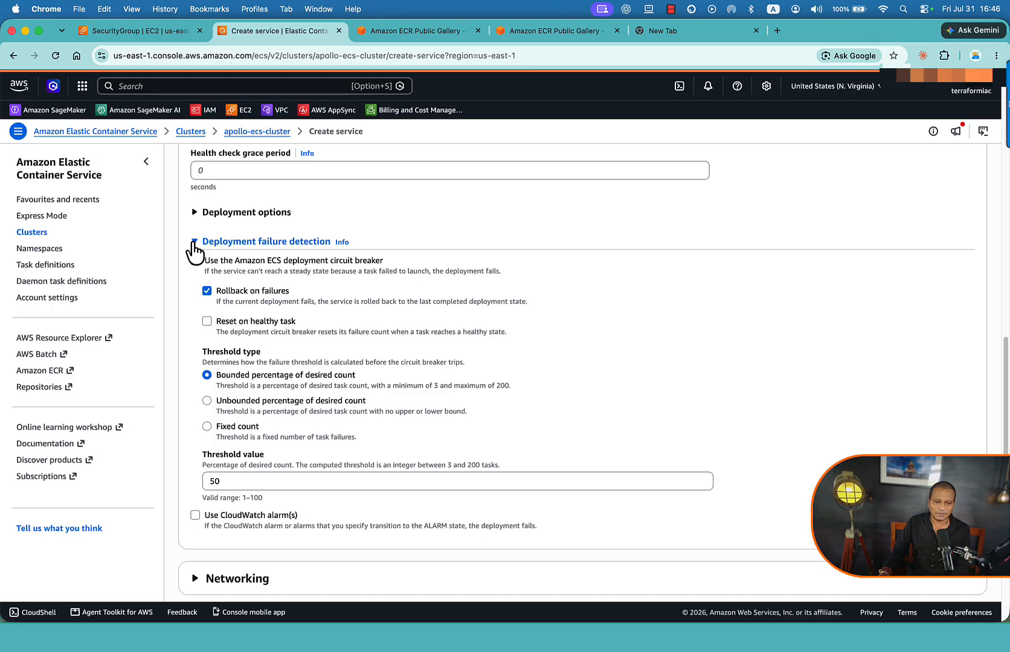
left_click(193, 243)
scroll(354, 269, "down", 2)
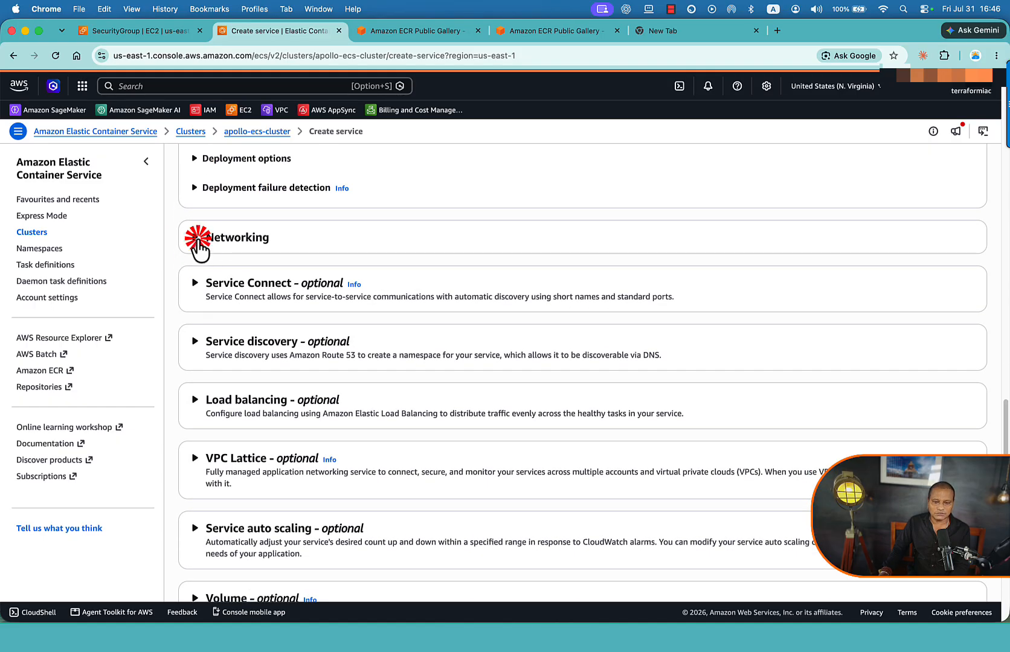
In the service's networking settings, keep the default VPC and subnets and choose to create a new security group named ecs-apollo-sg.
left_click(197, 237)
scroll(354, 241, "down", 2)
scroll(401, 314, "up", 2)
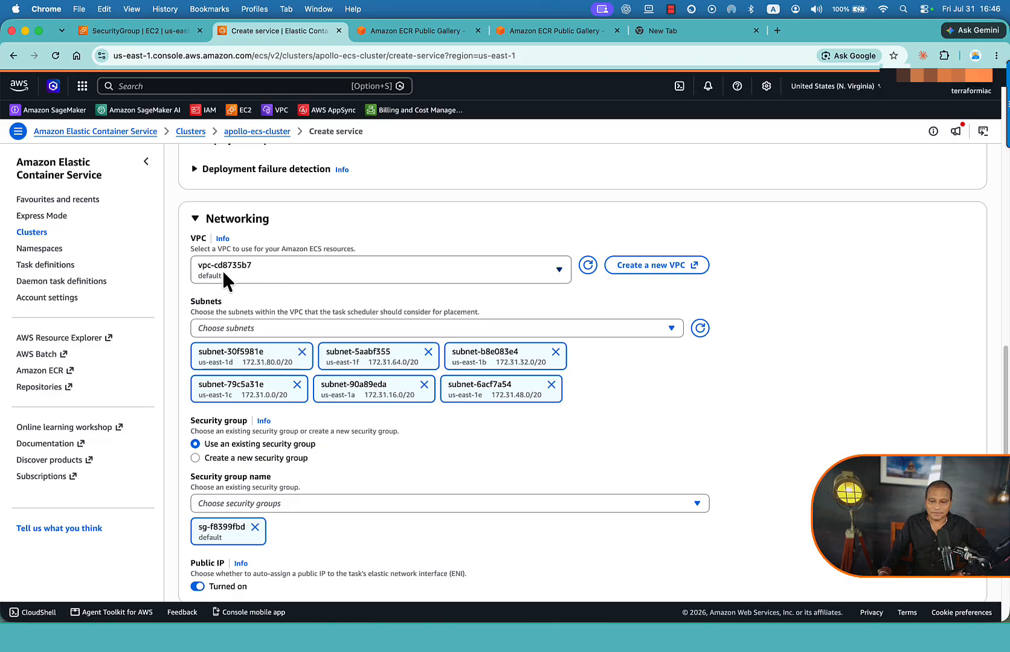
scroll(419, 295, "down", 3)
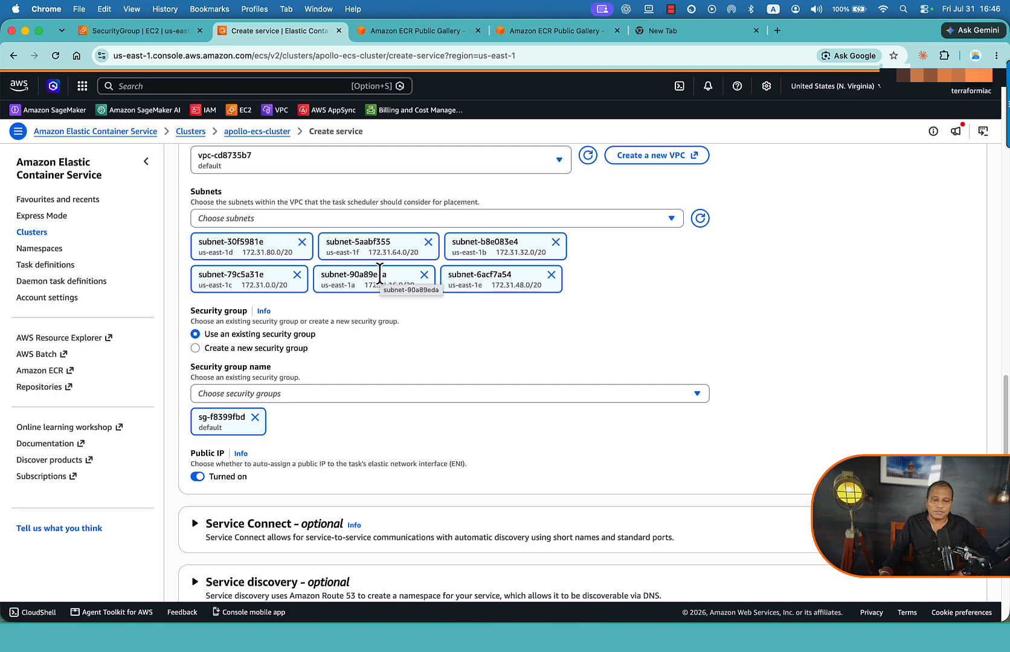
left_click(219, 348)
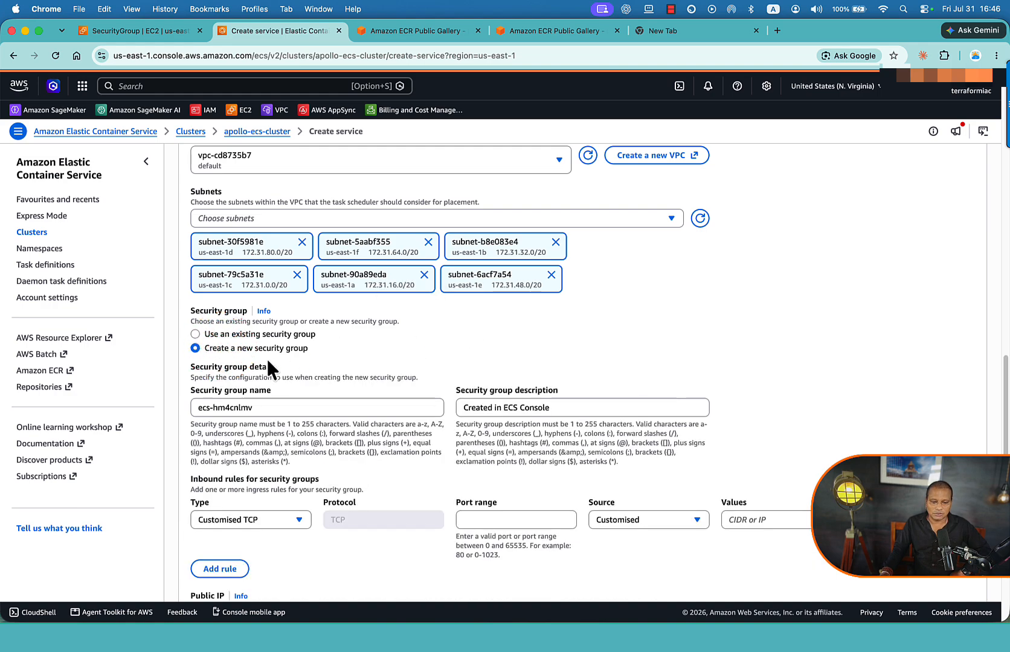
triple_click(281, 407)
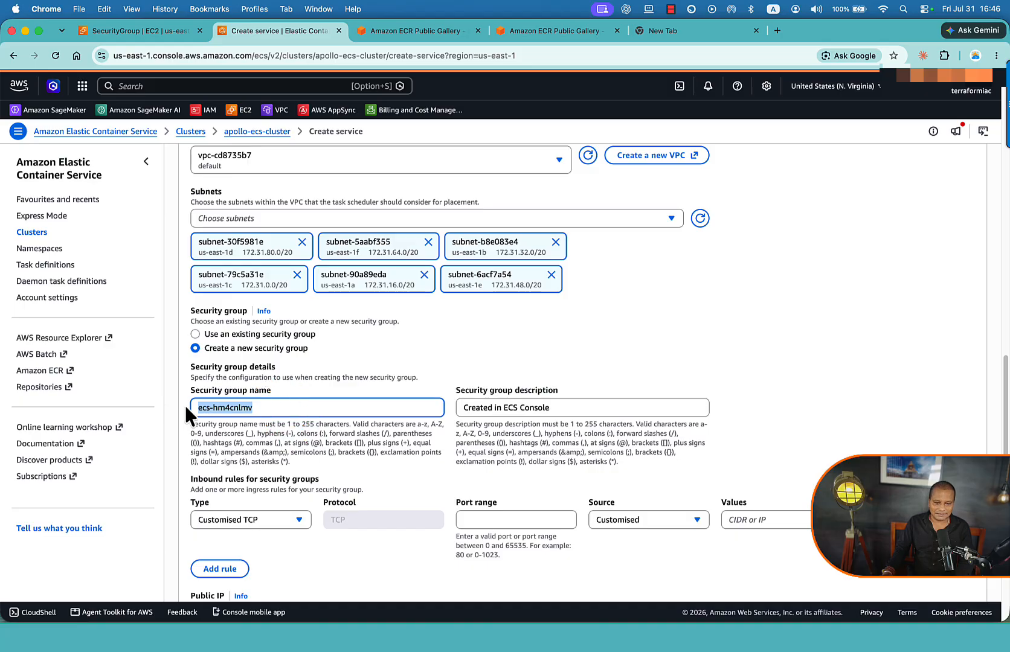
type("ecs-apollo-")
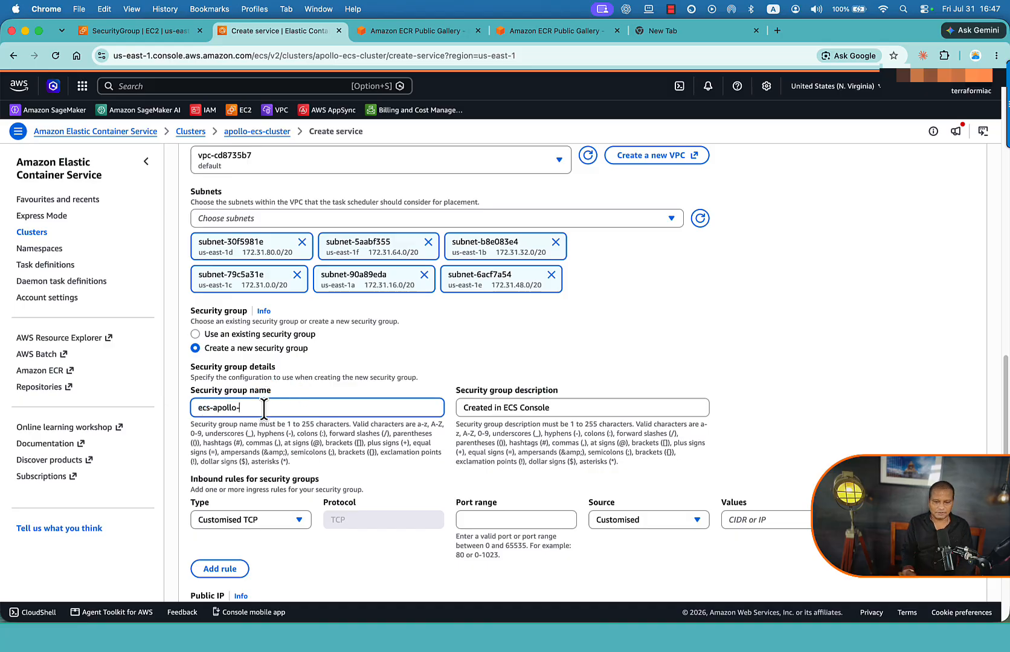
type("sg")
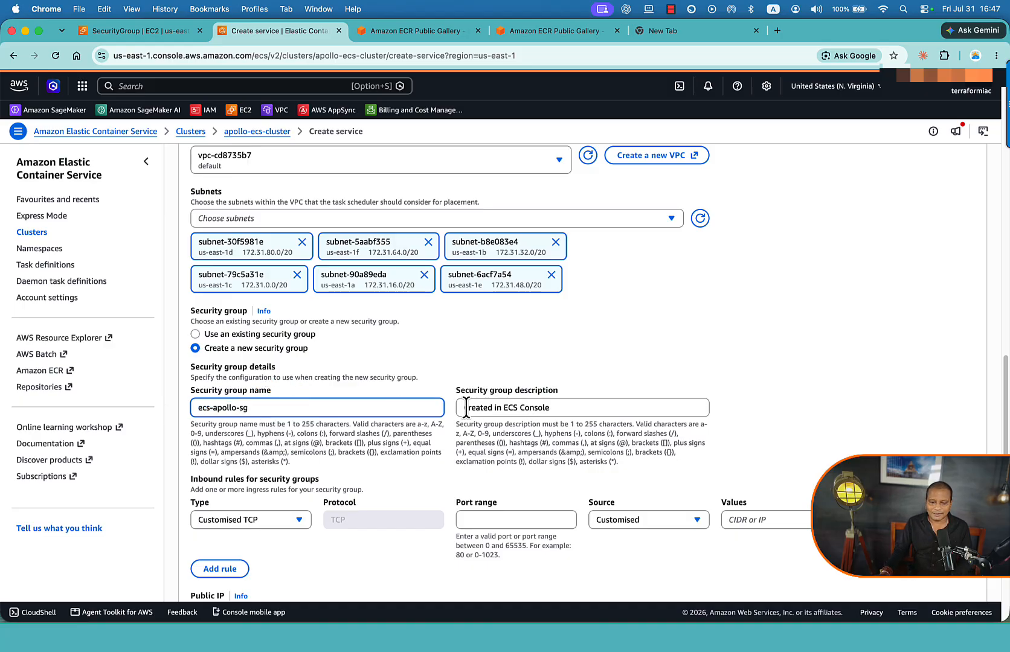
Set the security group's inbound TCP rule to port 80 from Anywhere, and compare it with the ECS cluster slide in PowerPoint.
scroll(415, 430, "down", 5)
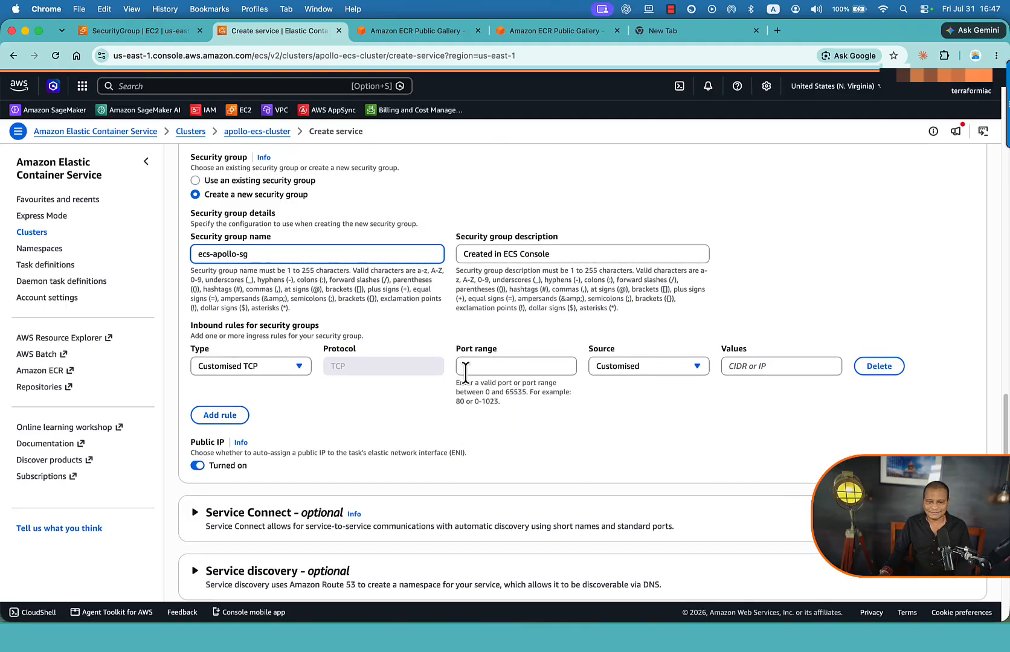
left_click(463, 366)
left_click(519, 392)
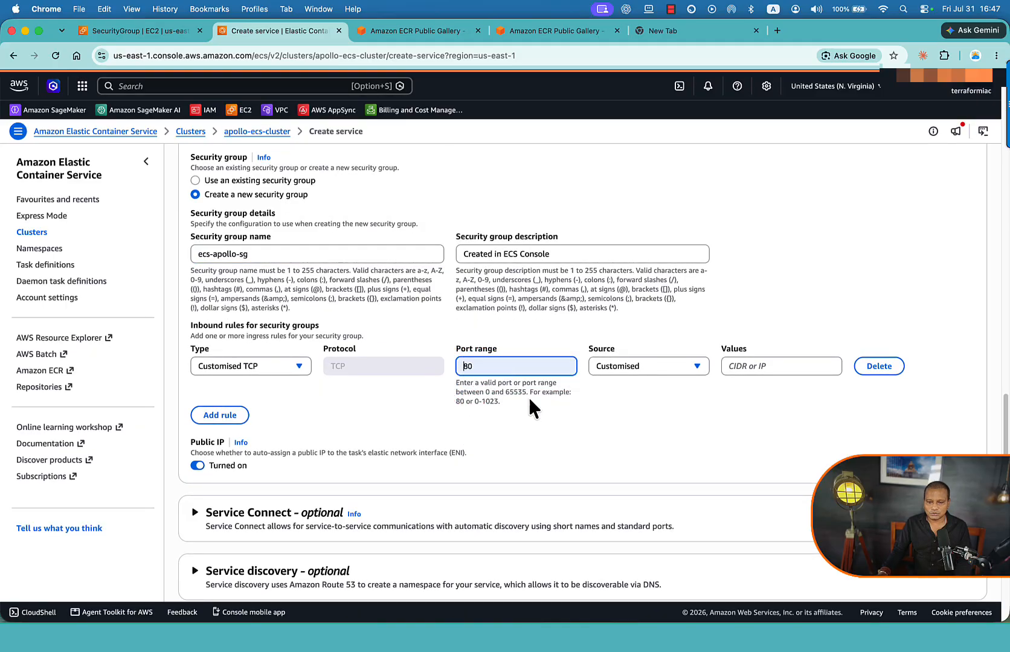
left_click(613, 369)
left_click(607, 404)
scroll(388, 400, "up", 5)
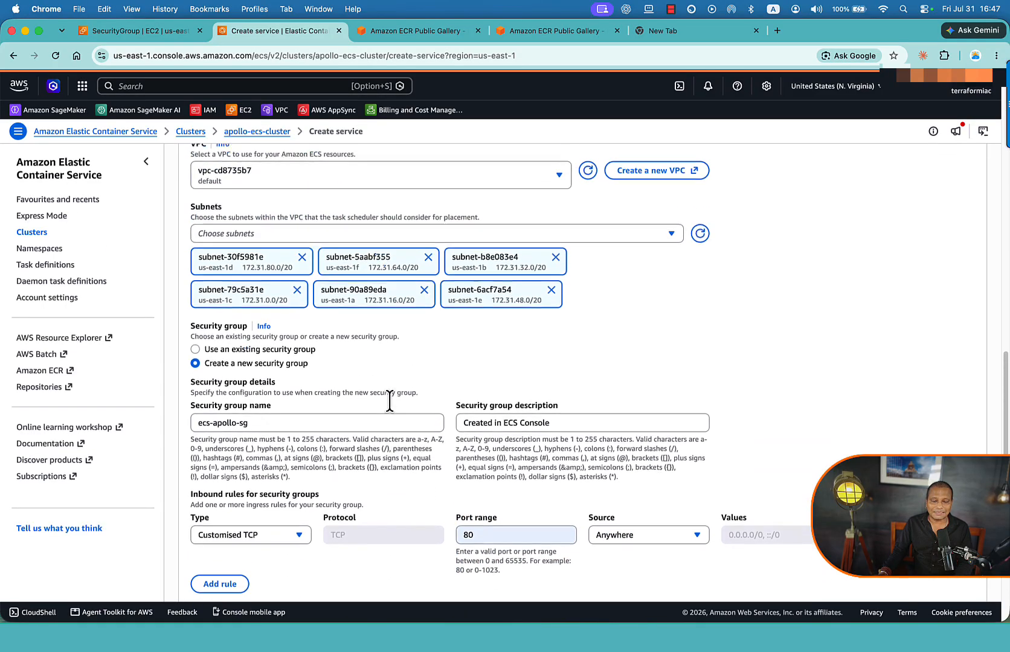
scroll(388, 400, "down", 4)
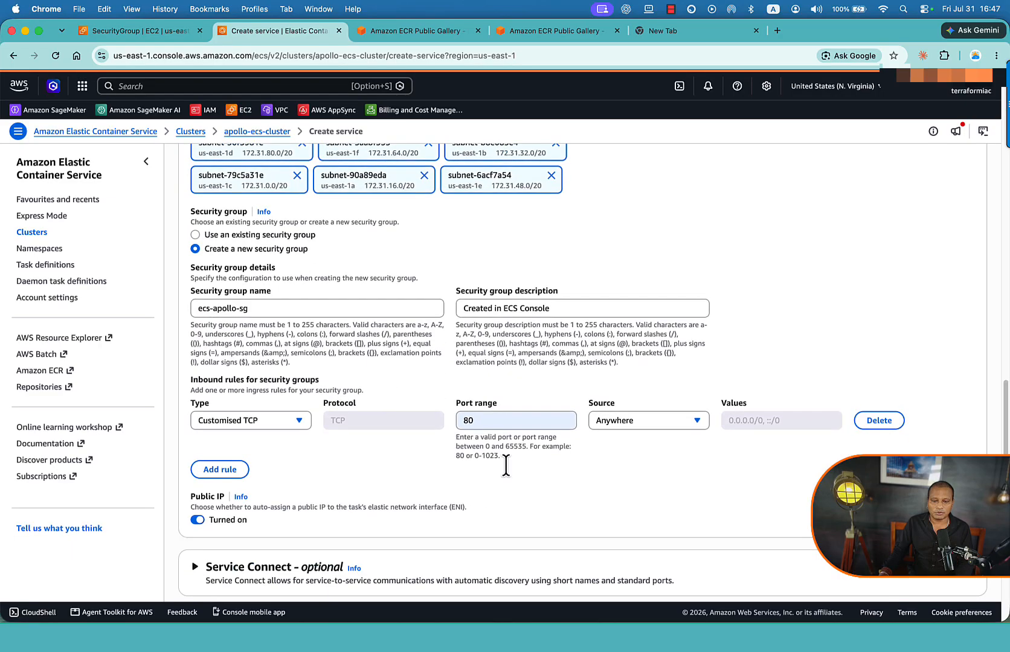
left_click(625, 637)
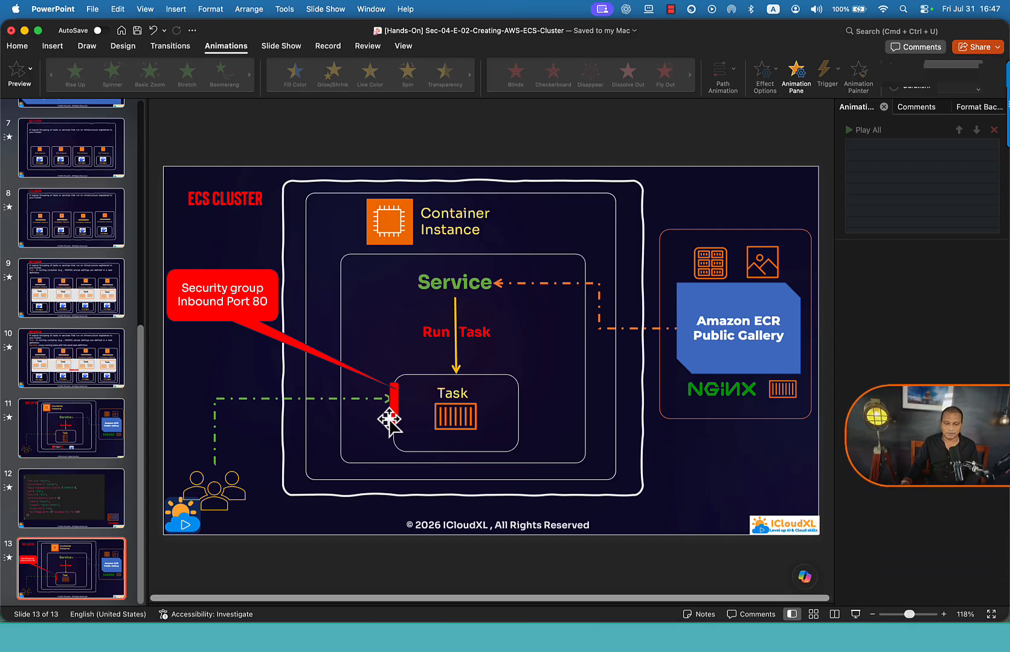
key("super+Tab")
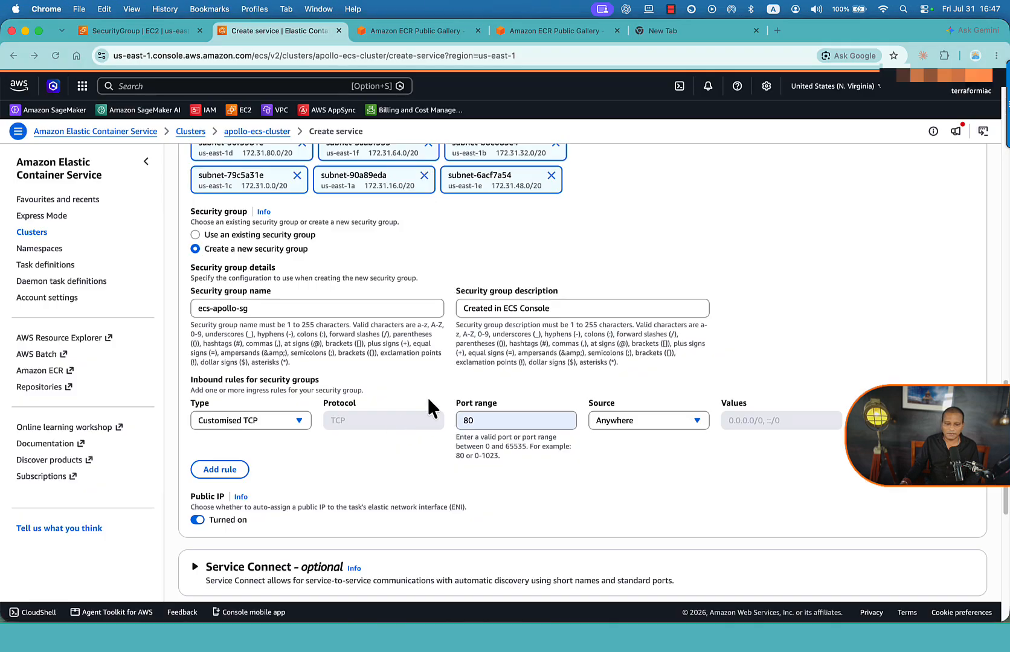
Leave public IP turned on and the optional sections at their defaults, create the service, and dismiss the notifications.
scroll(597, 462, "down", 3)
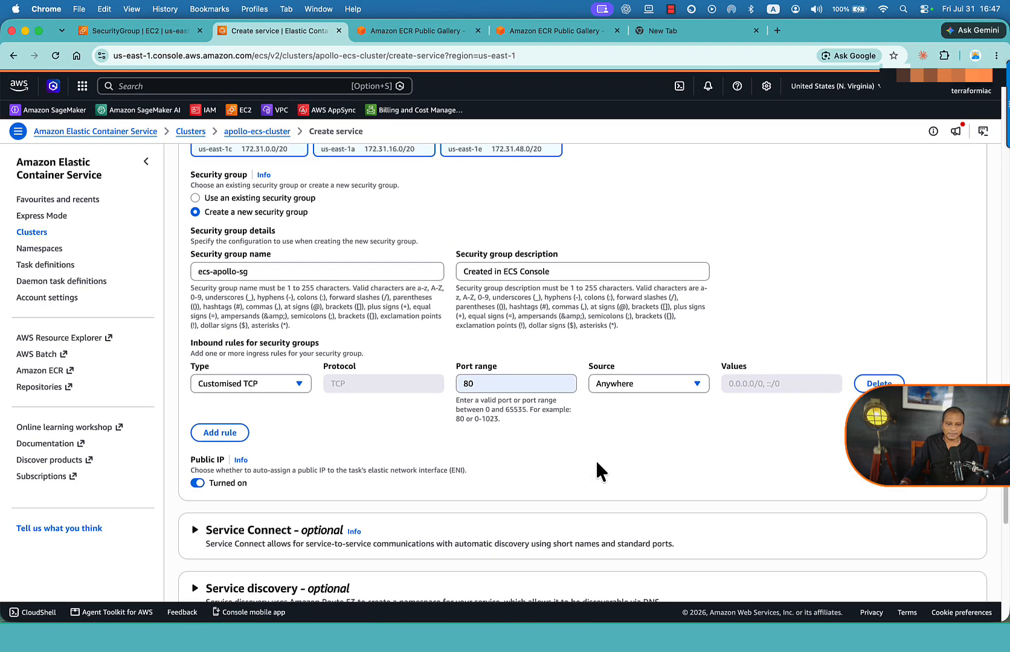
scroll(595, 459, "down", 10)
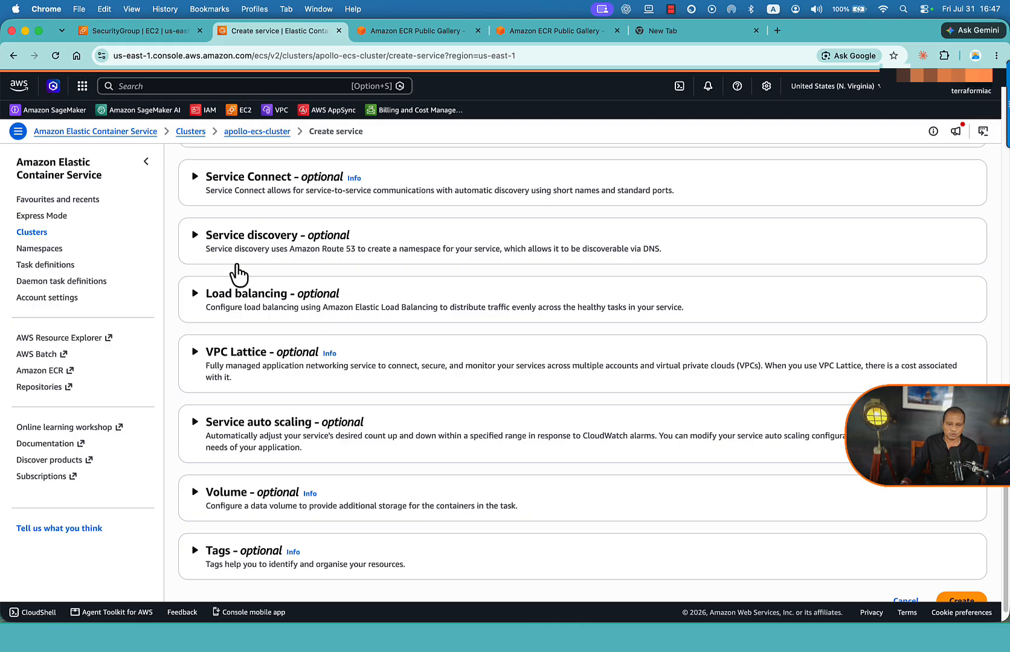
scroll(303, 430, "down", 1)
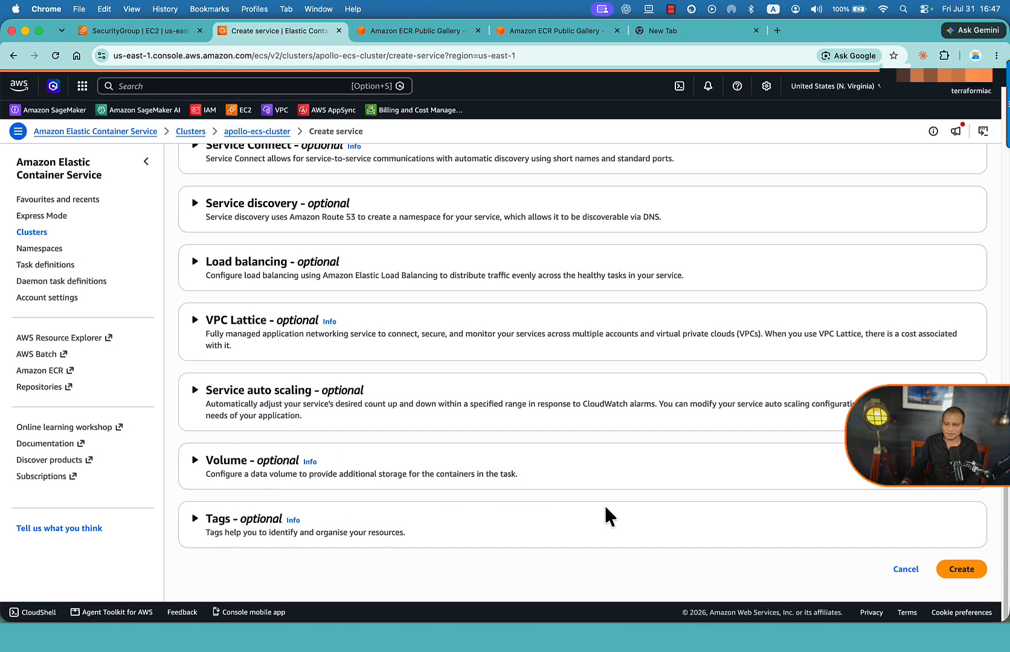
left_click(965, 571)
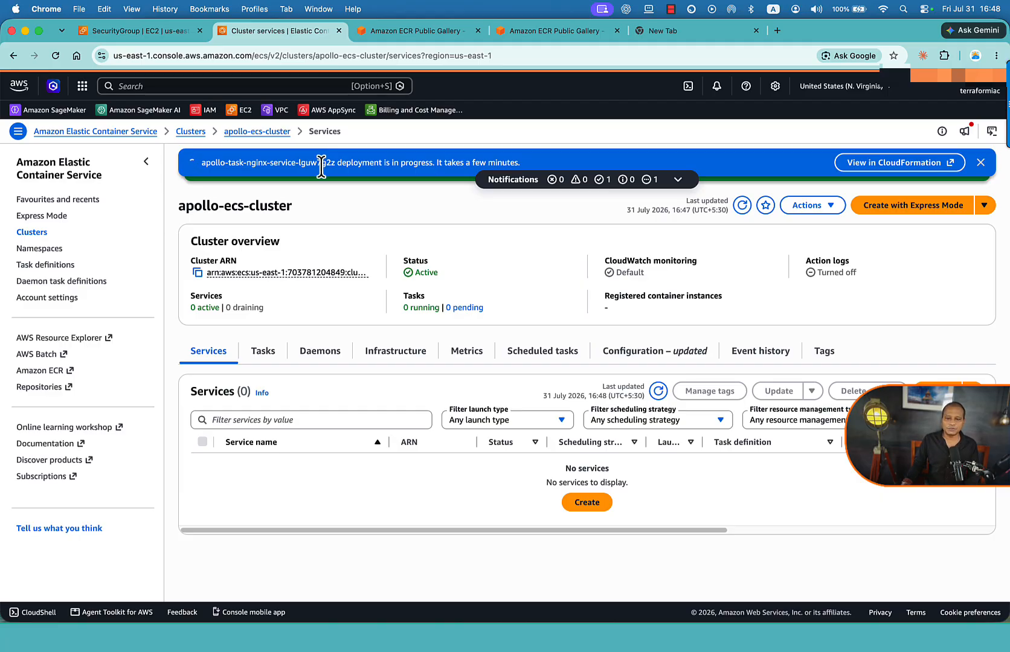
left_click(983, 168)
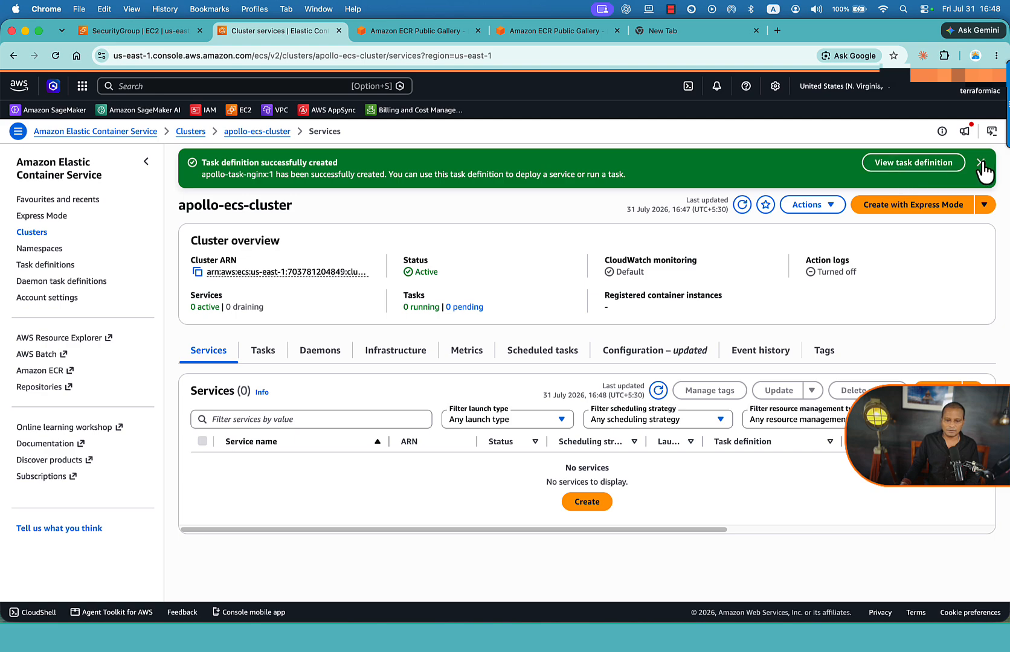
left_click(982, 168)
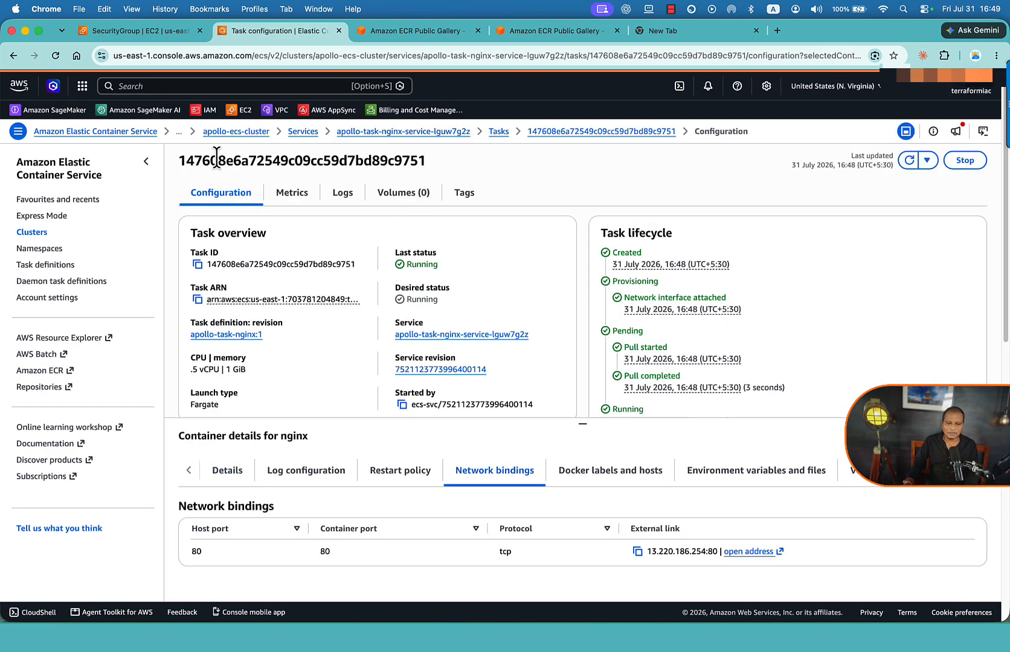
Open the health and metrics view of the new nginx service from the apollo-ecs-cluster services list.
left_click(32, 232)
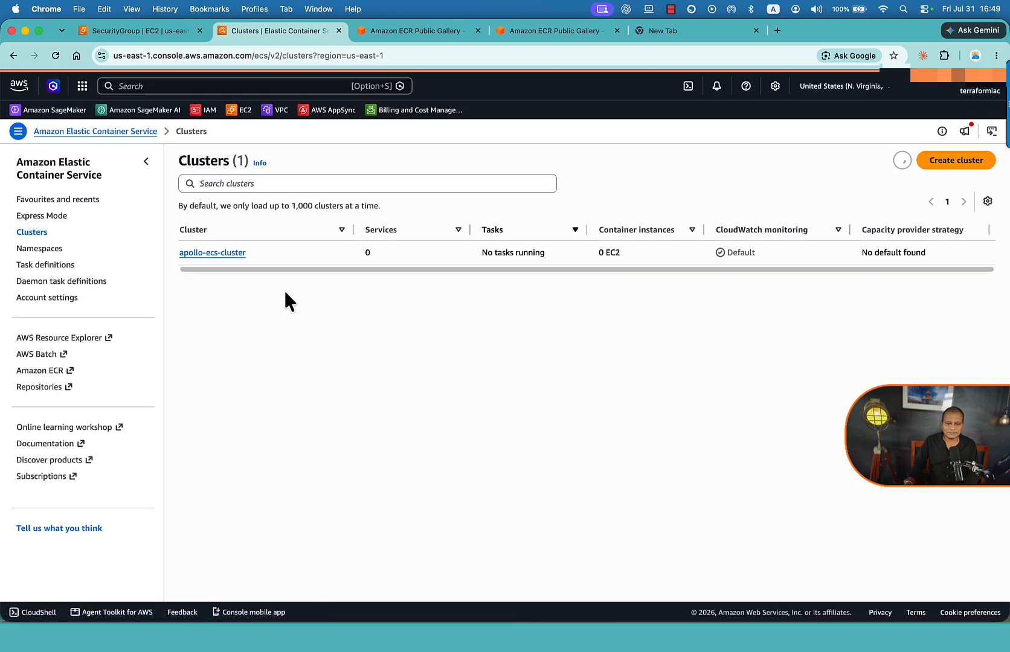
left_click(205, 252)
left_click(207, 305)
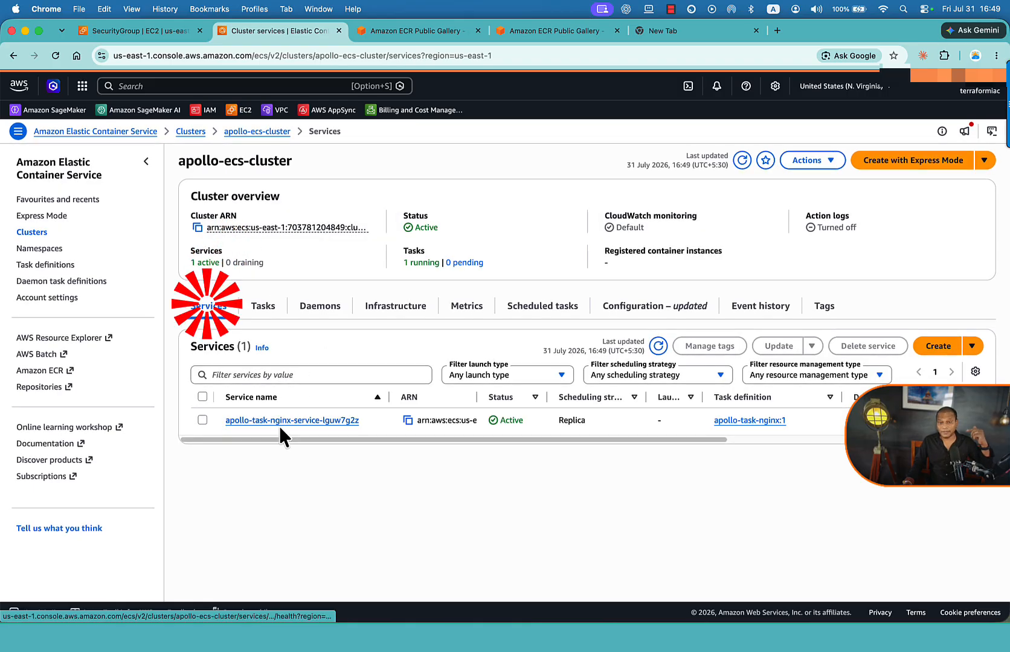
left_click(281, 421)
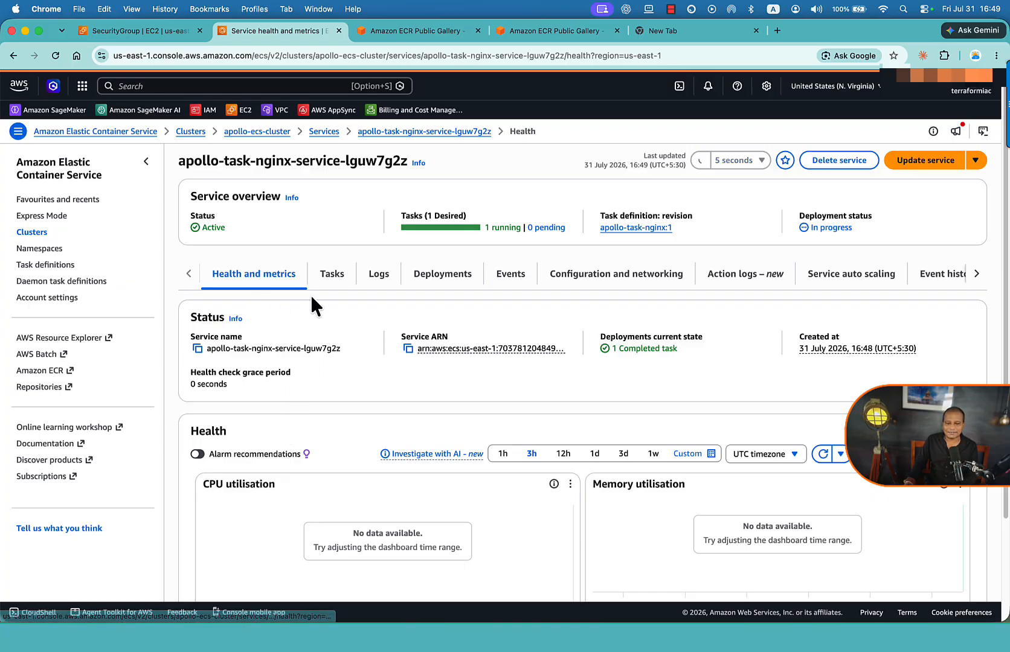
Open the nginx service's running task and copy the public IP address from the nginx container's network bindings.
left_click(333, 274)
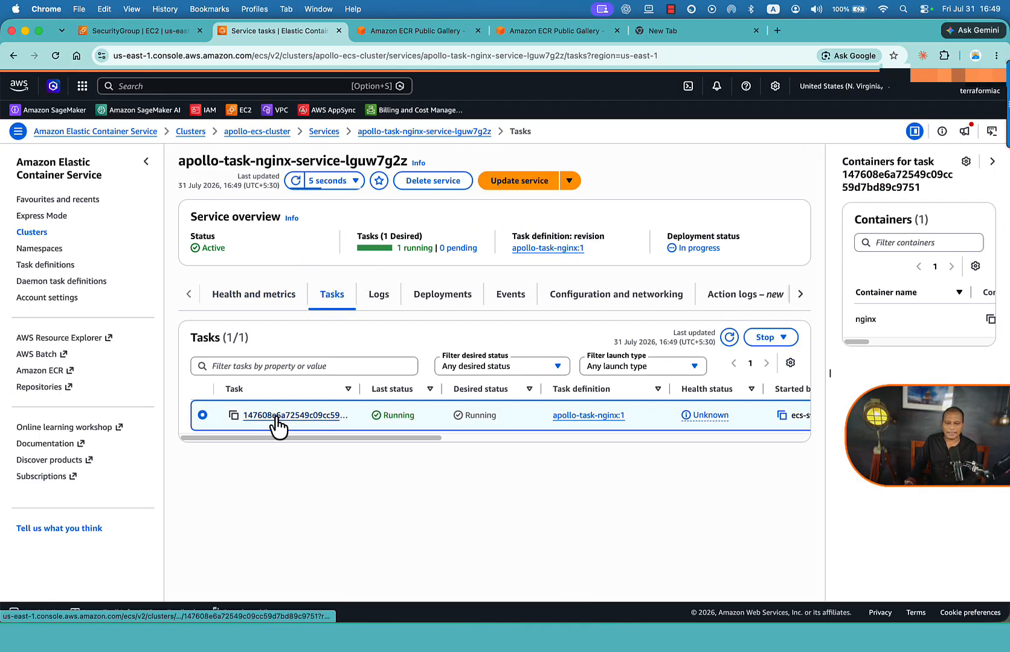
left_click(275, 415)
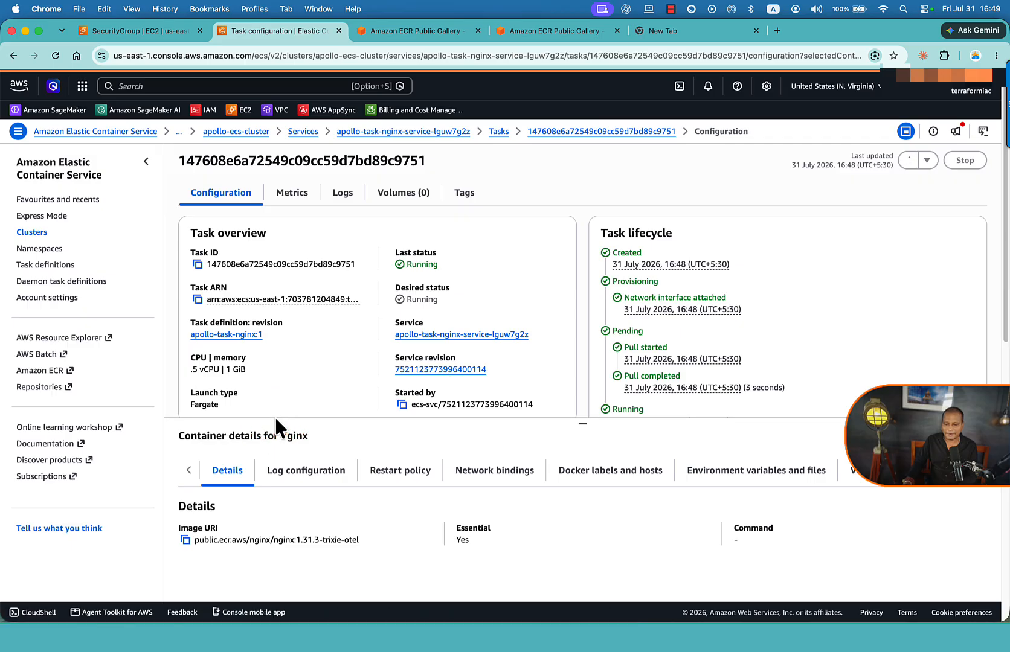
scroll(275, 416, "down", 3)
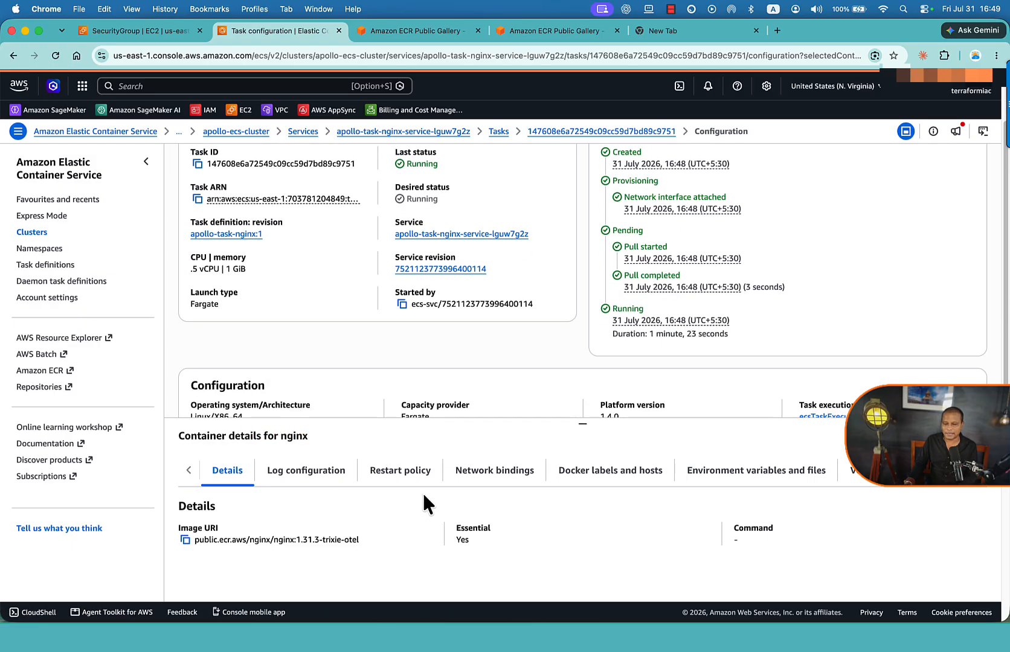
left_click(497, 474)
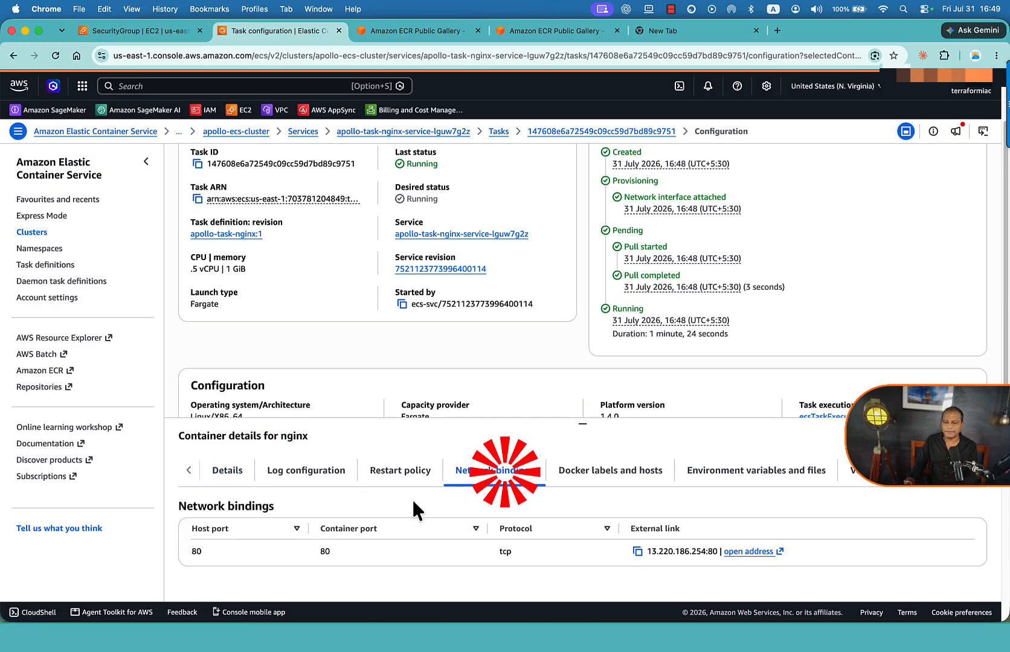
left_click(637, 551)
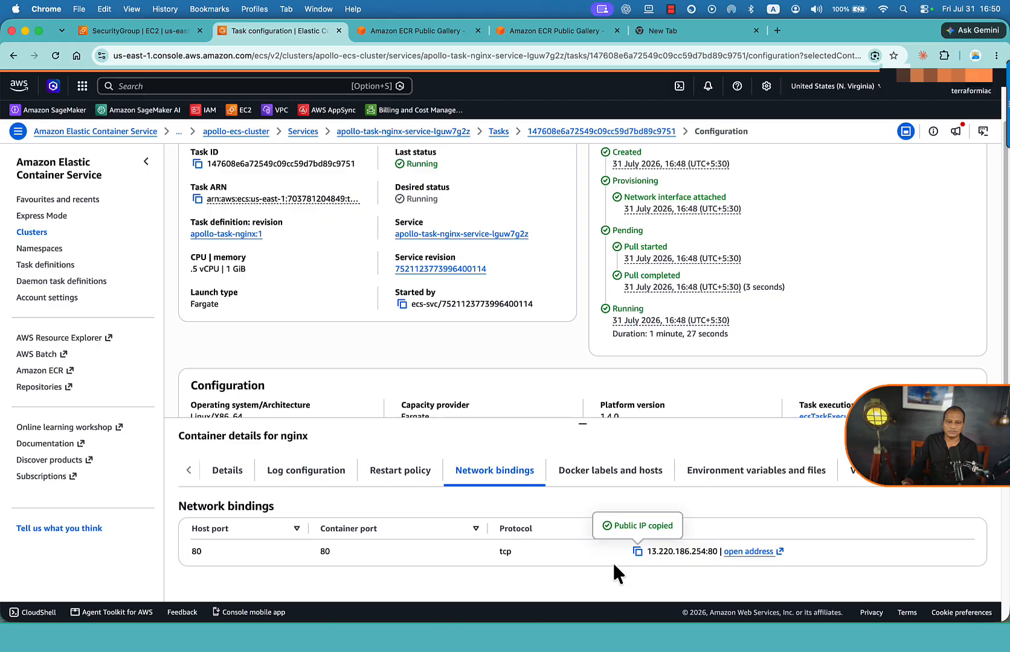
left_click(667, 32)
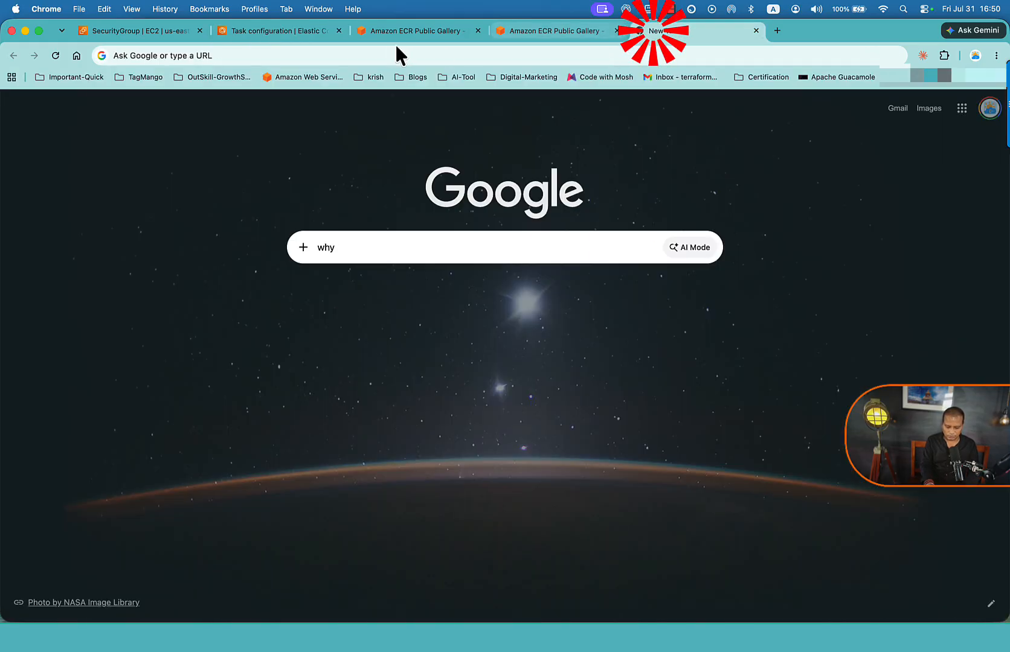
left_click(378, 53)
type("http://107.22.15.143")
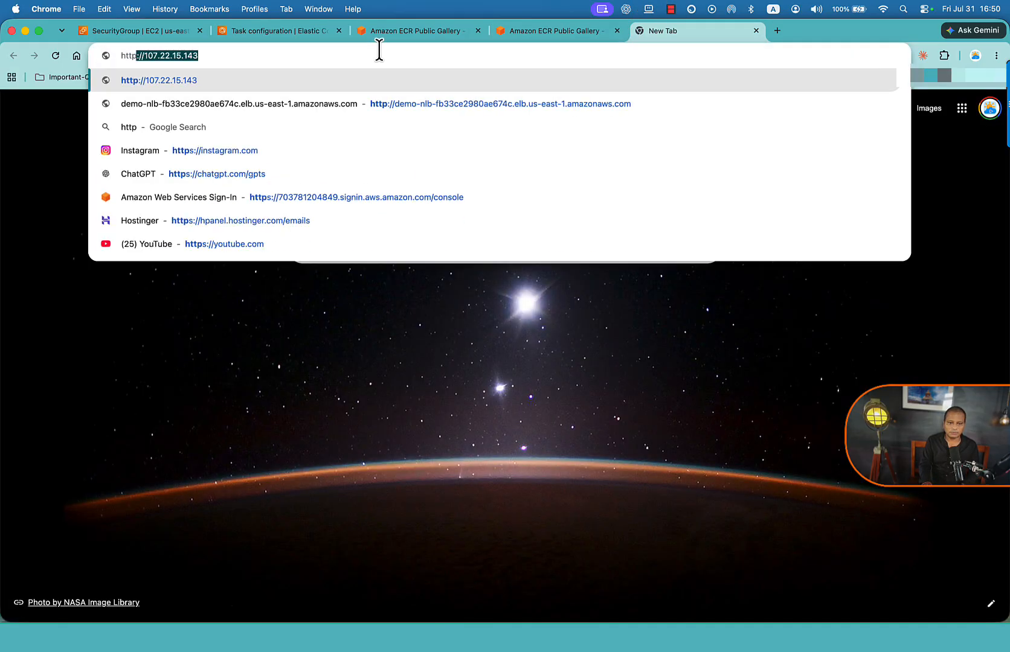
key("super+v")
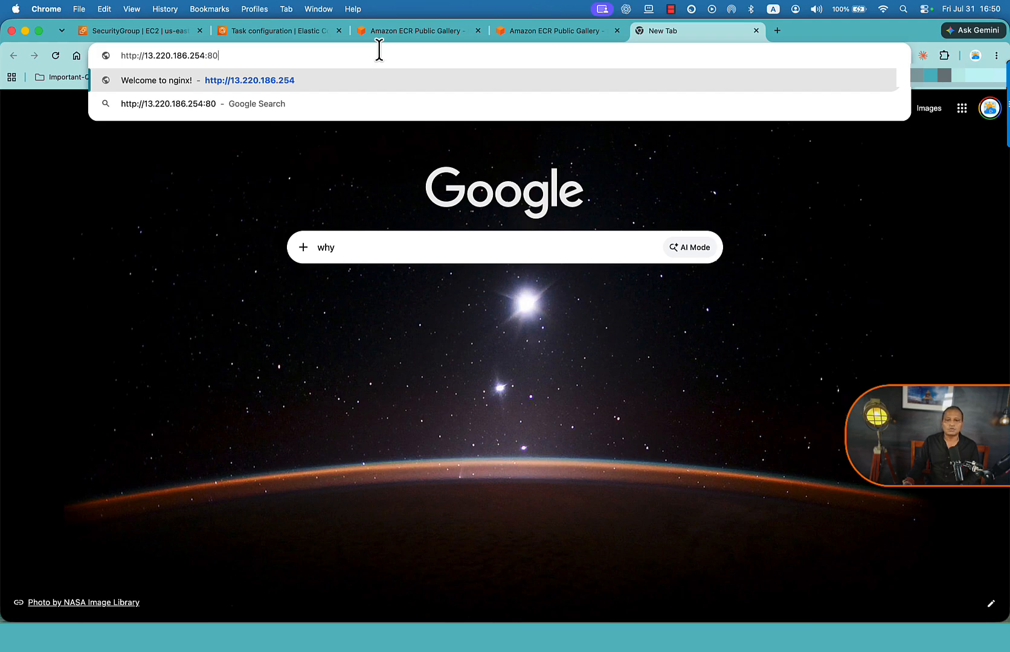
key("BackSpace")
key("BackSpace")
key("BackSpace")
key("Return")
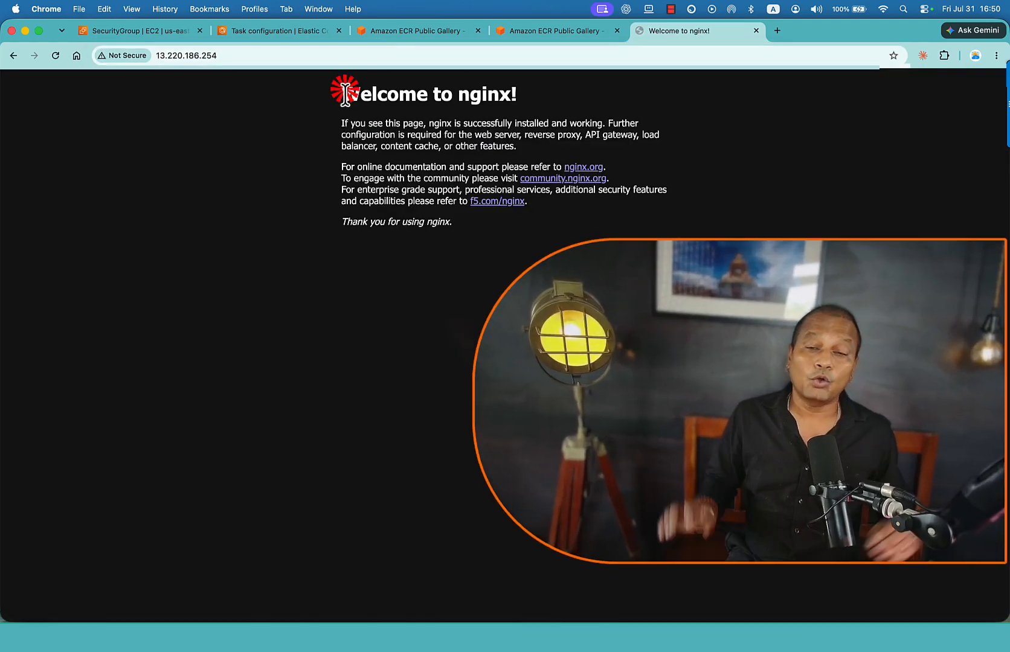
left_click_drag(338, 95, 429, 223)
left_click(381, 172)
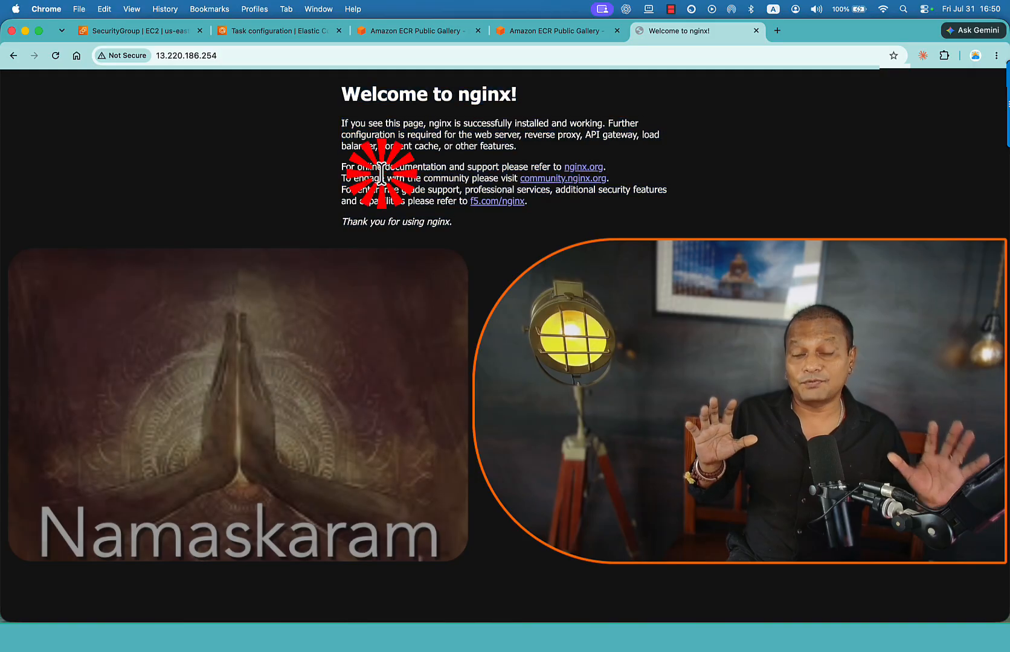